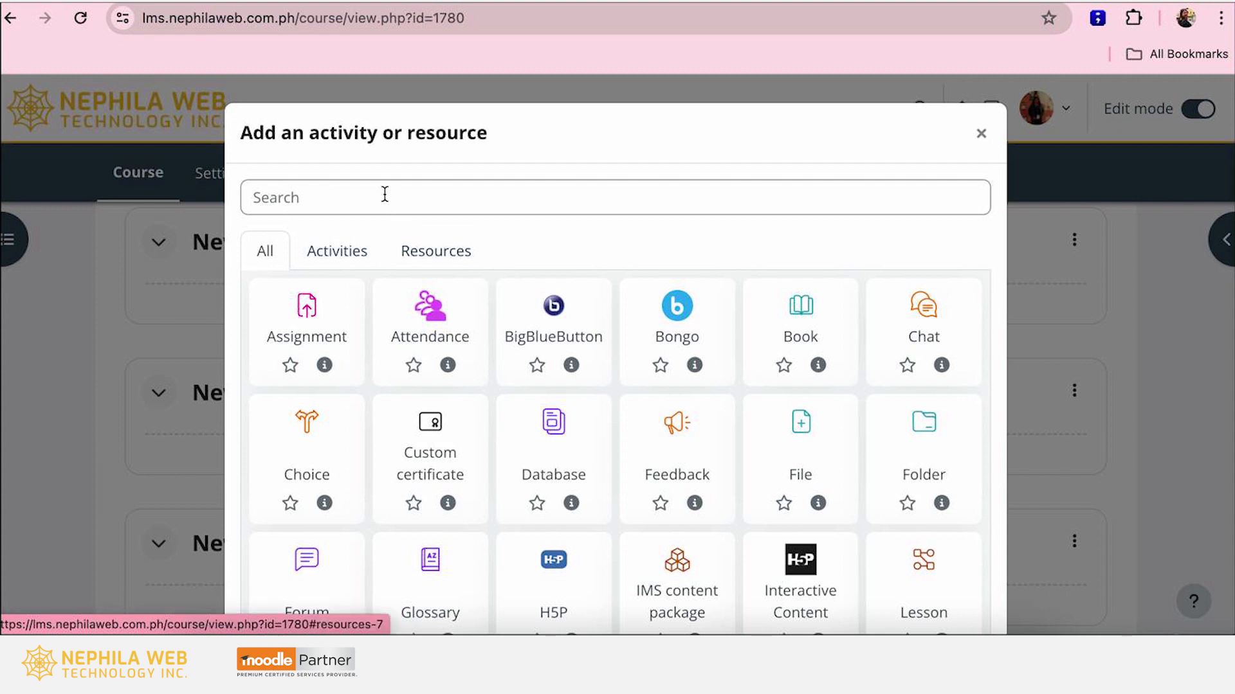
Add a Quiz activity to the course section and name it "Quiz 1".
type("Quiz")
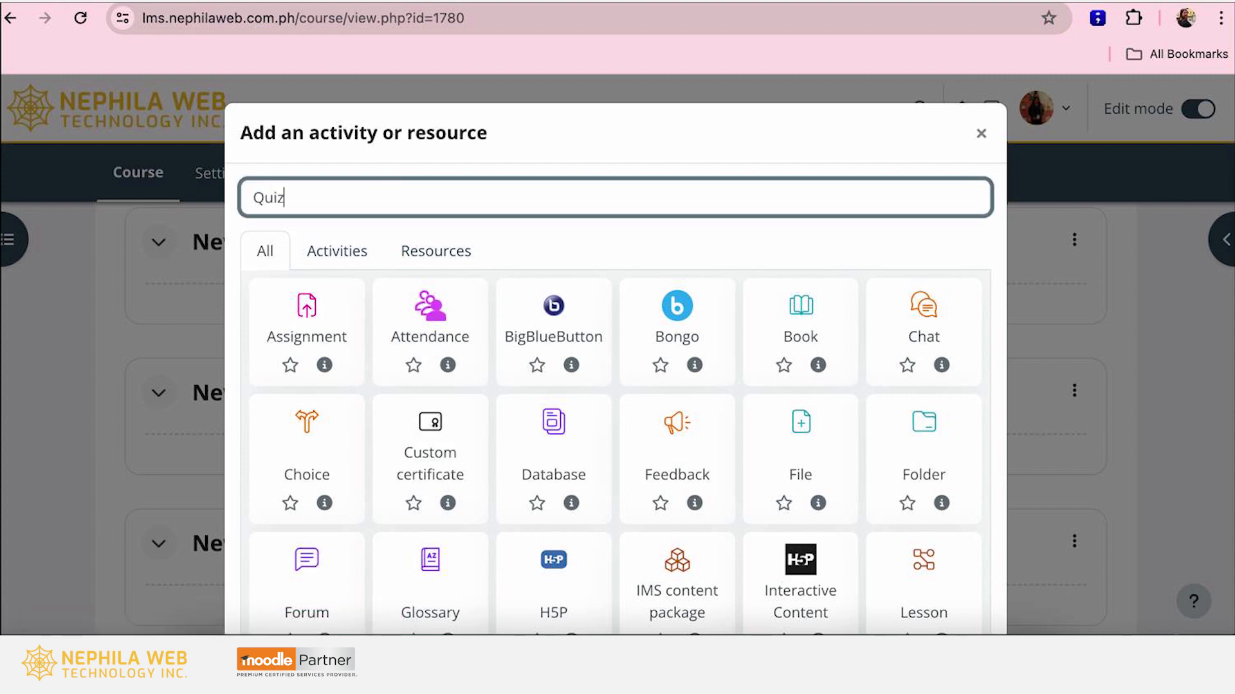
left_click(436, 327)
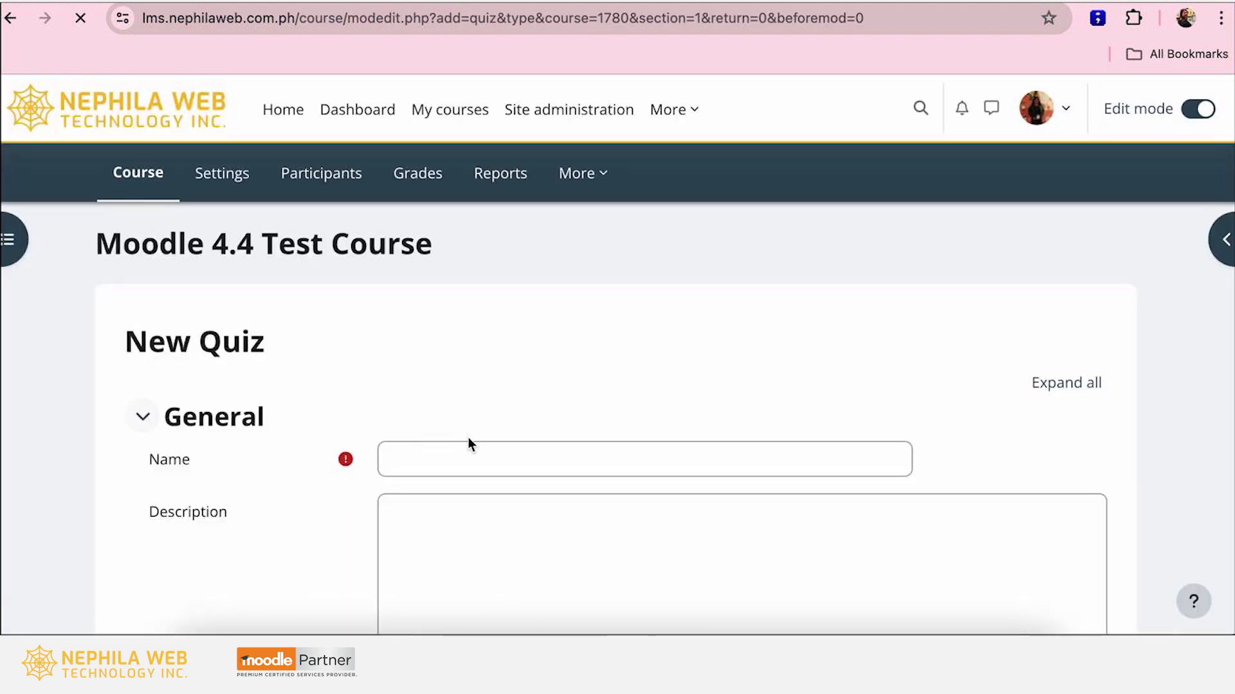
left_click(435, 365)
type("Quiz 1")
Save the new quiz with its remaining settings at their defaults and return to the course page.
left_click(546, 562)
scroll(558, 493, "down", 1)
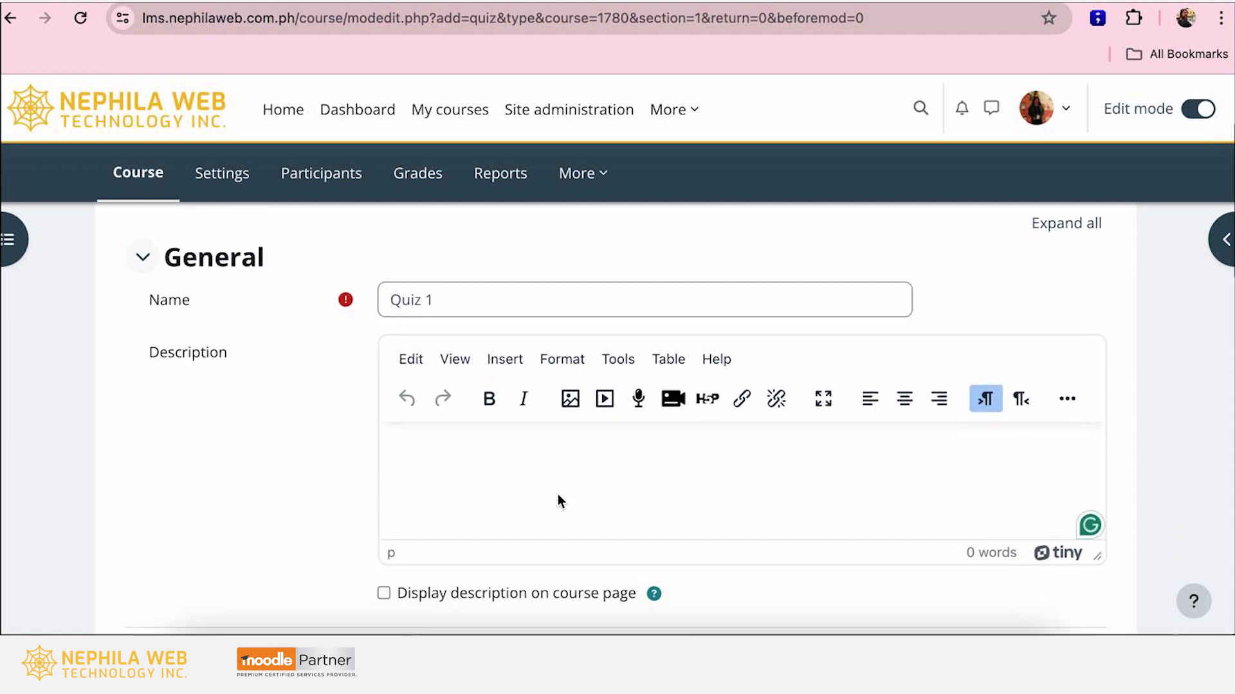
scroll(570, 517, "down", 1)
scroll(571, 521, "down", 3)
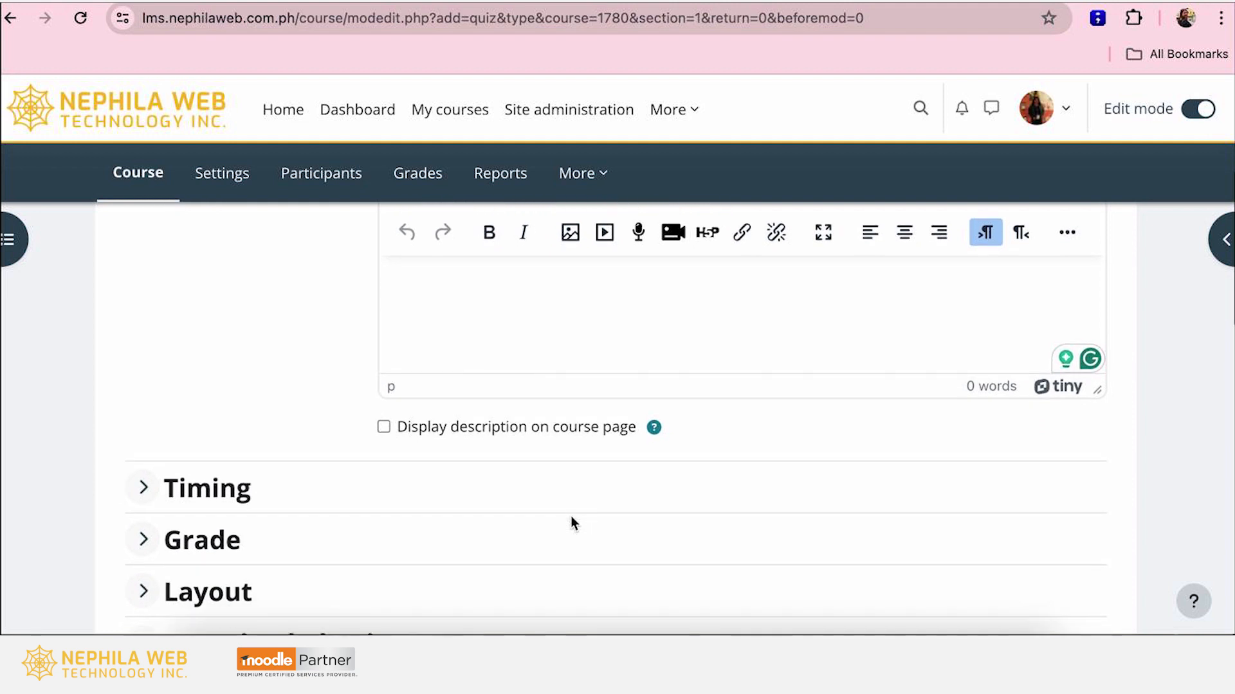
scroll(589, 347, "up", 1)
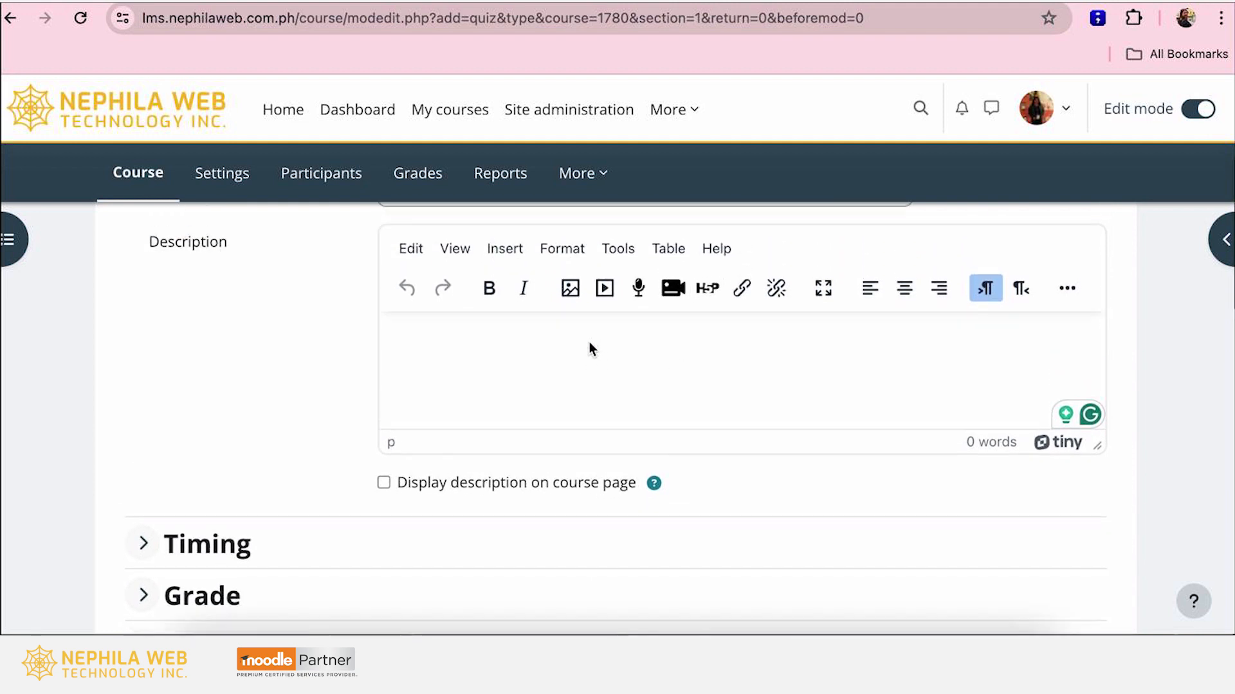
scroll(500, 357, "down", 2)
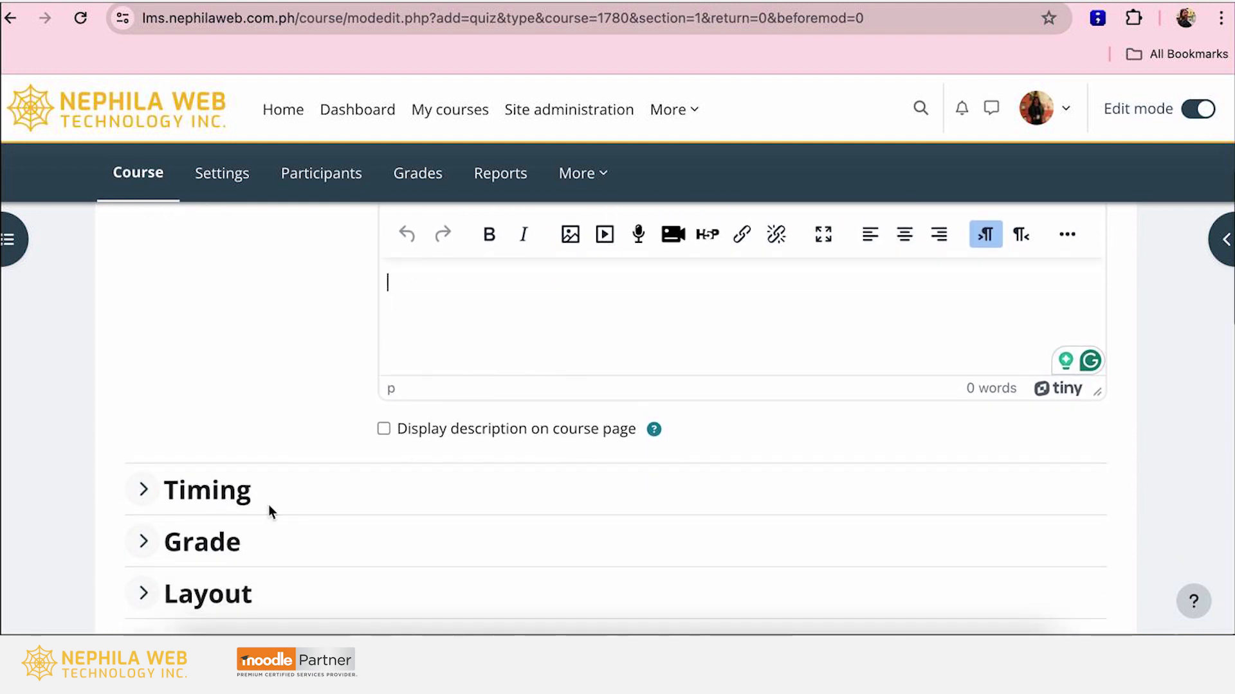
scroll(219, 512, "down", 3)
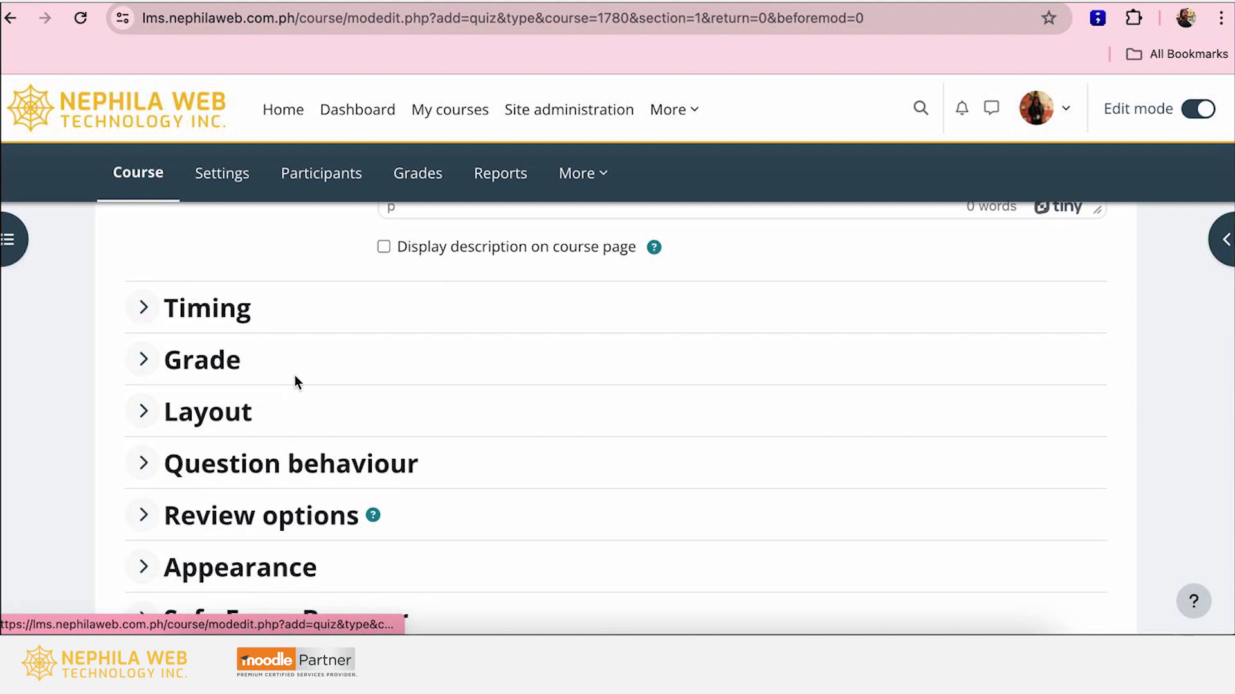
scroll(225, 524, "down", 2)
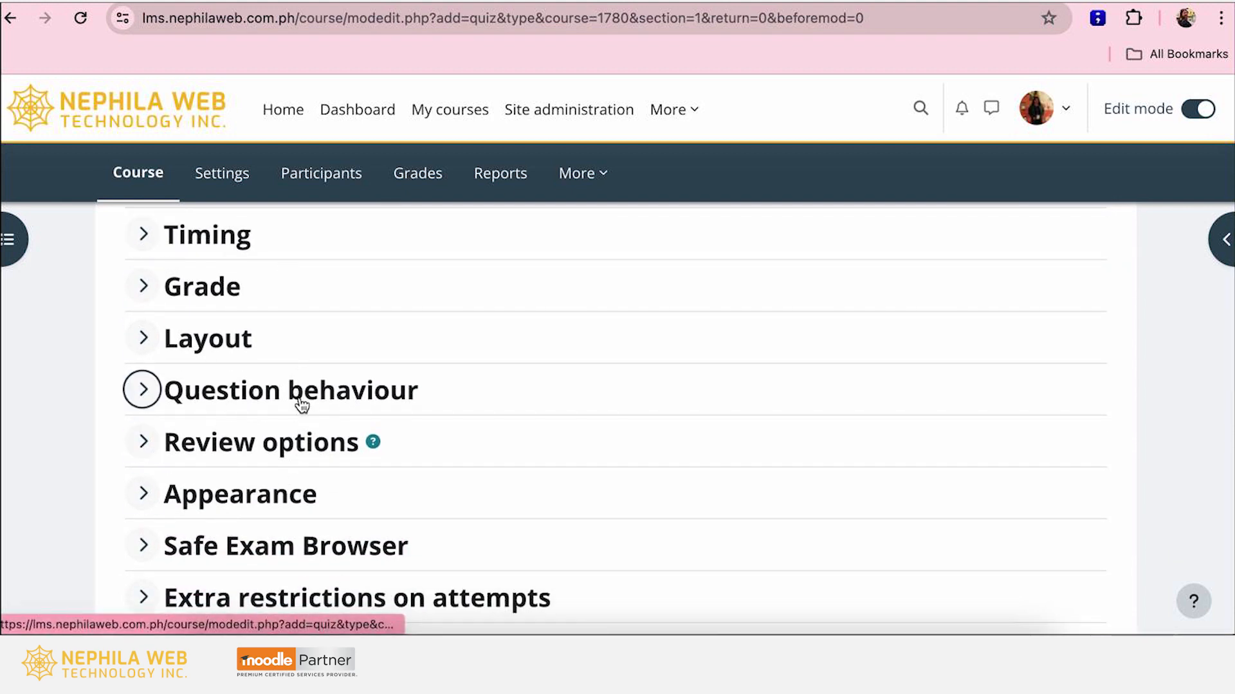
scroll(388, 430, "down", 10)
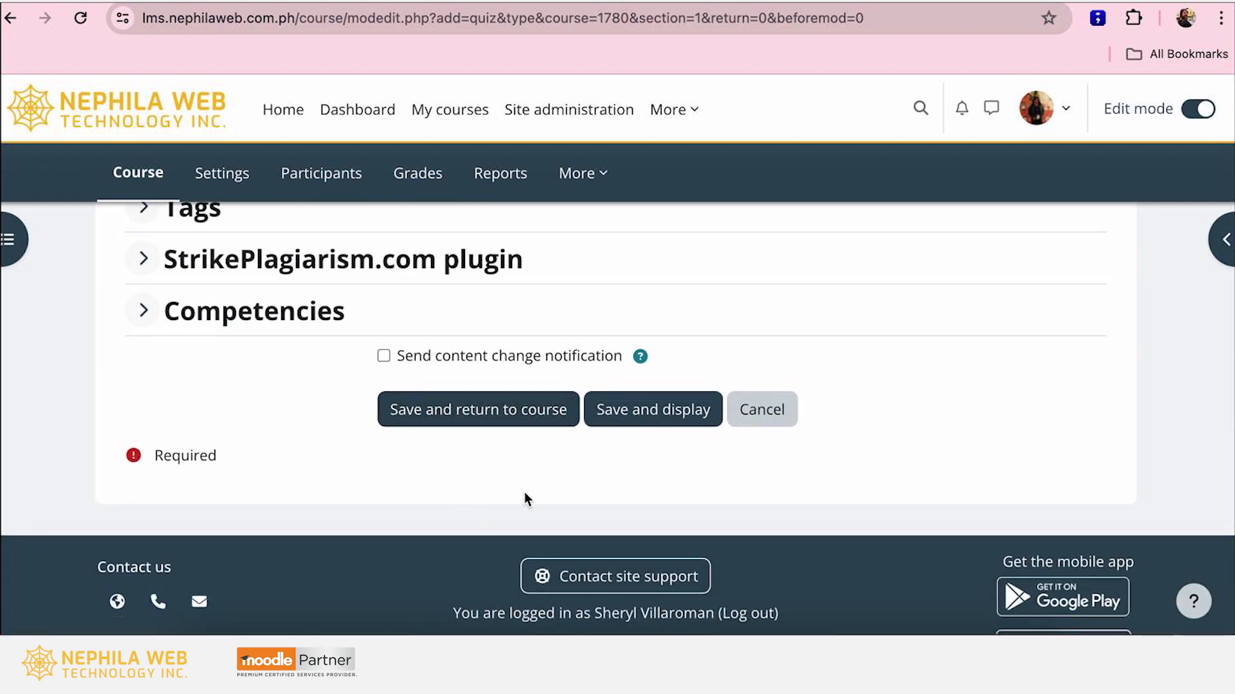
left_click(463, 419)
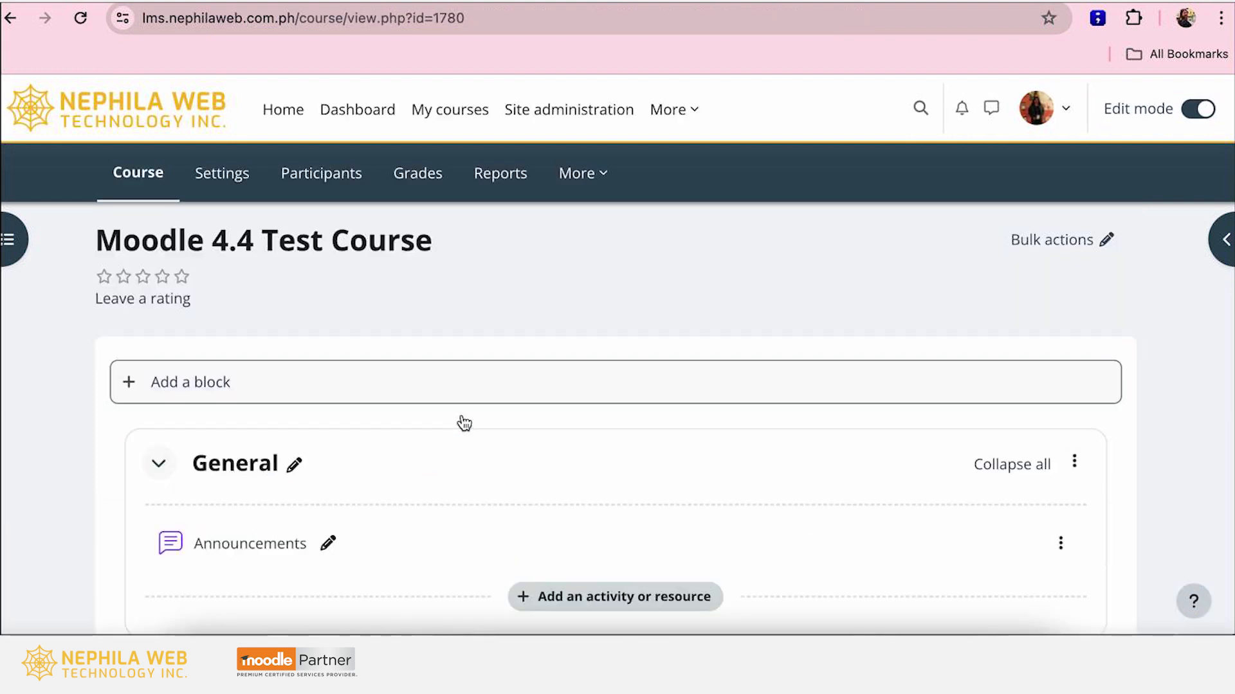
Open Quiz 1 from its course section and go to its question editing page.
scroll(463, 422, "down", 6)
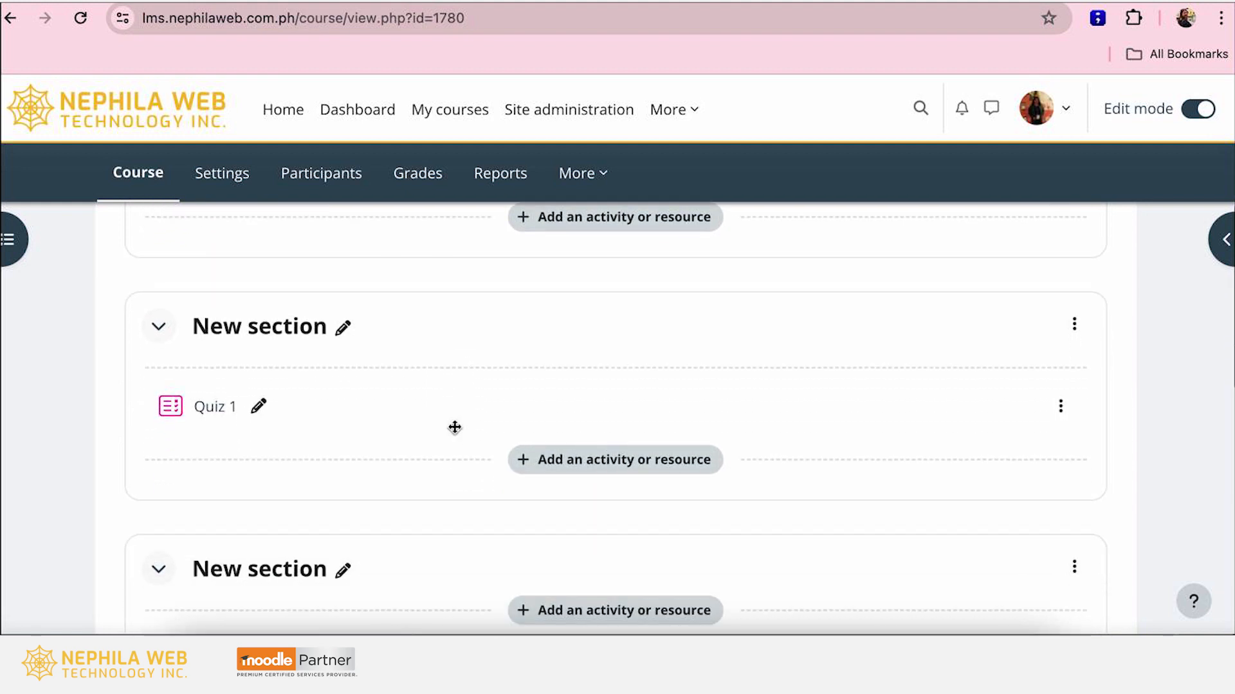
left_click(215, 415)
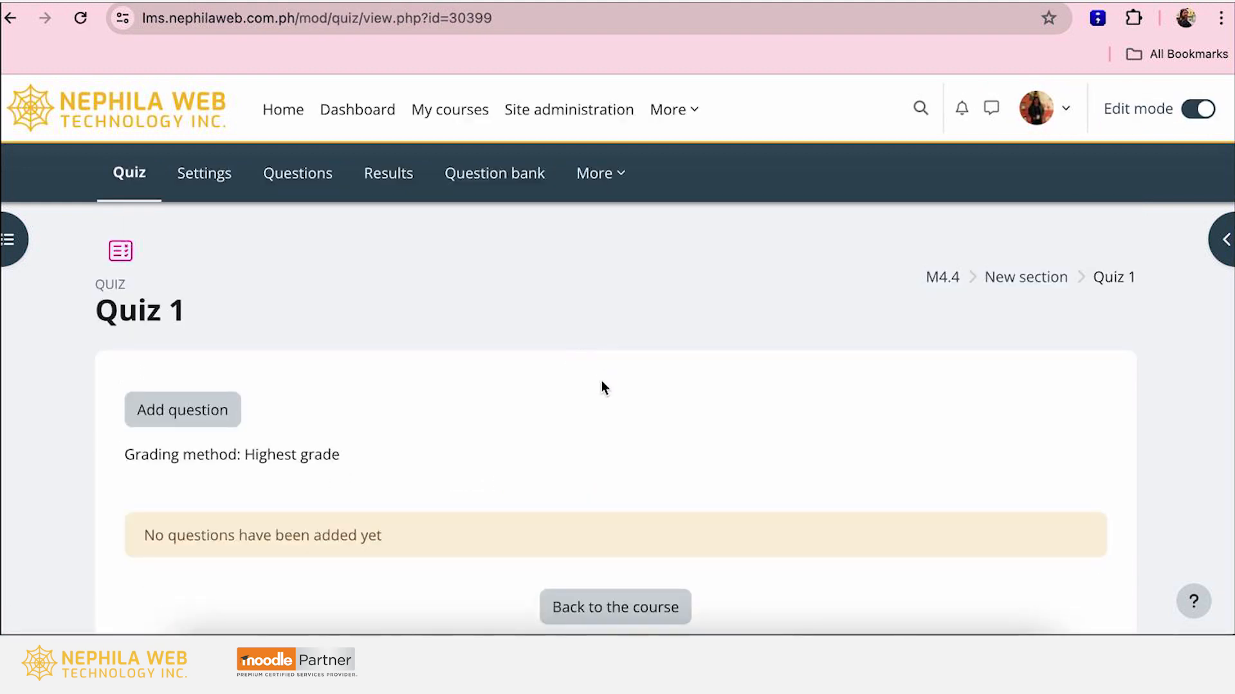
scroll(559, 454, "down", 2)
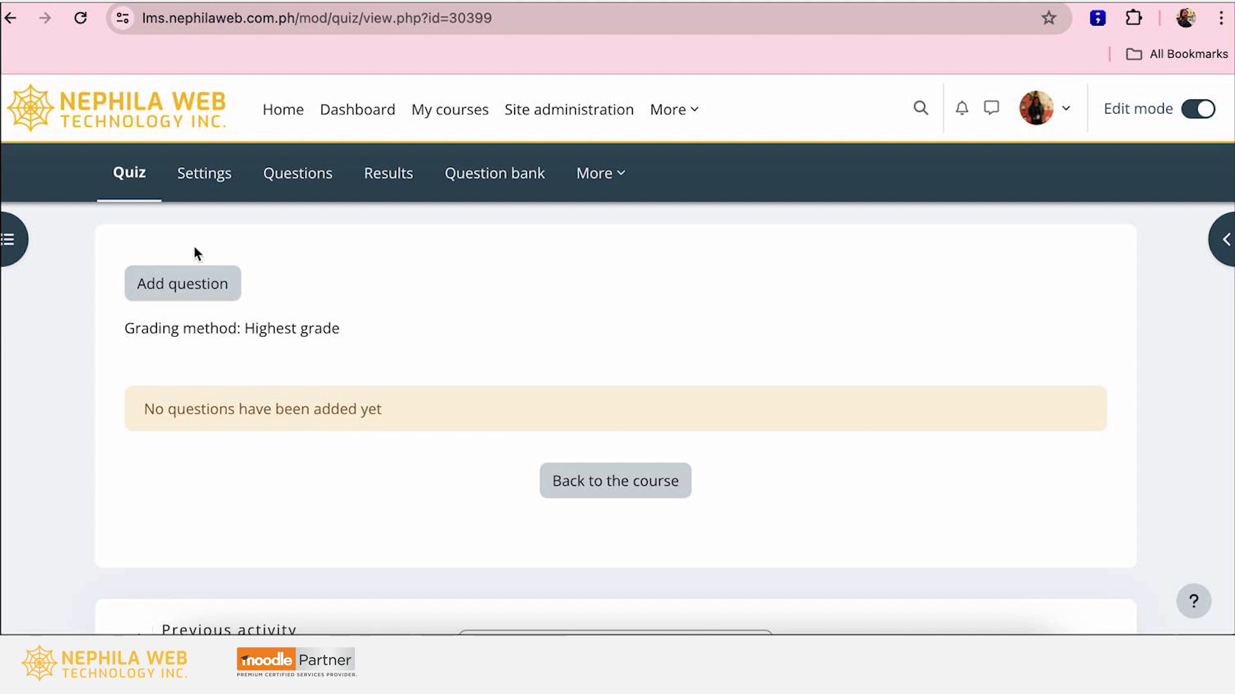
left_click(201, 283)
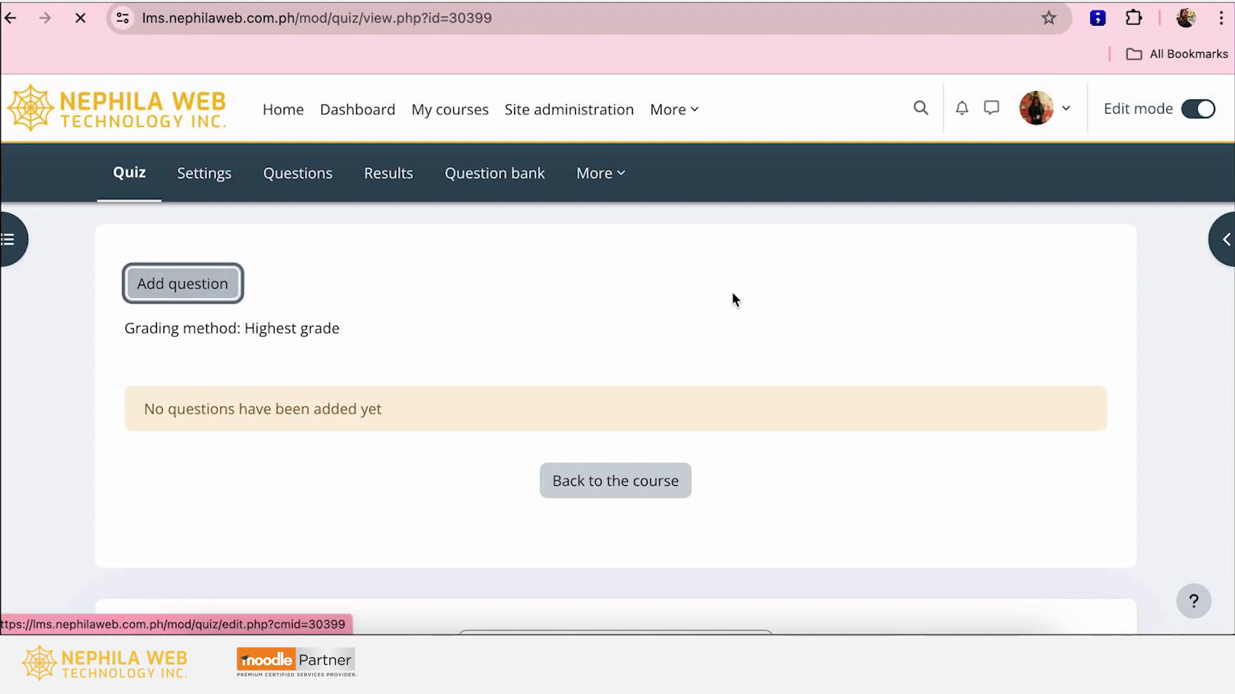
Add a new question of the Ordering type to the quiz.
scroll(935, 514, "down", 2)
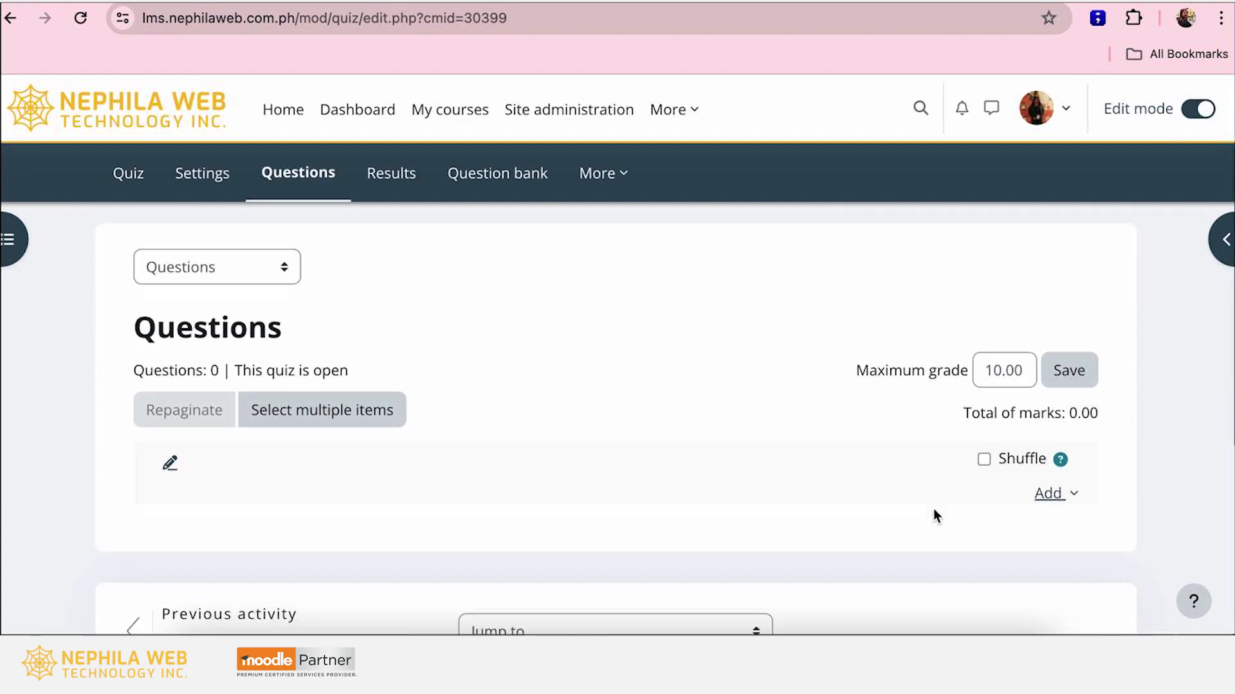
scroll(934, 515, "down", 1)
left_click(1050, 419)
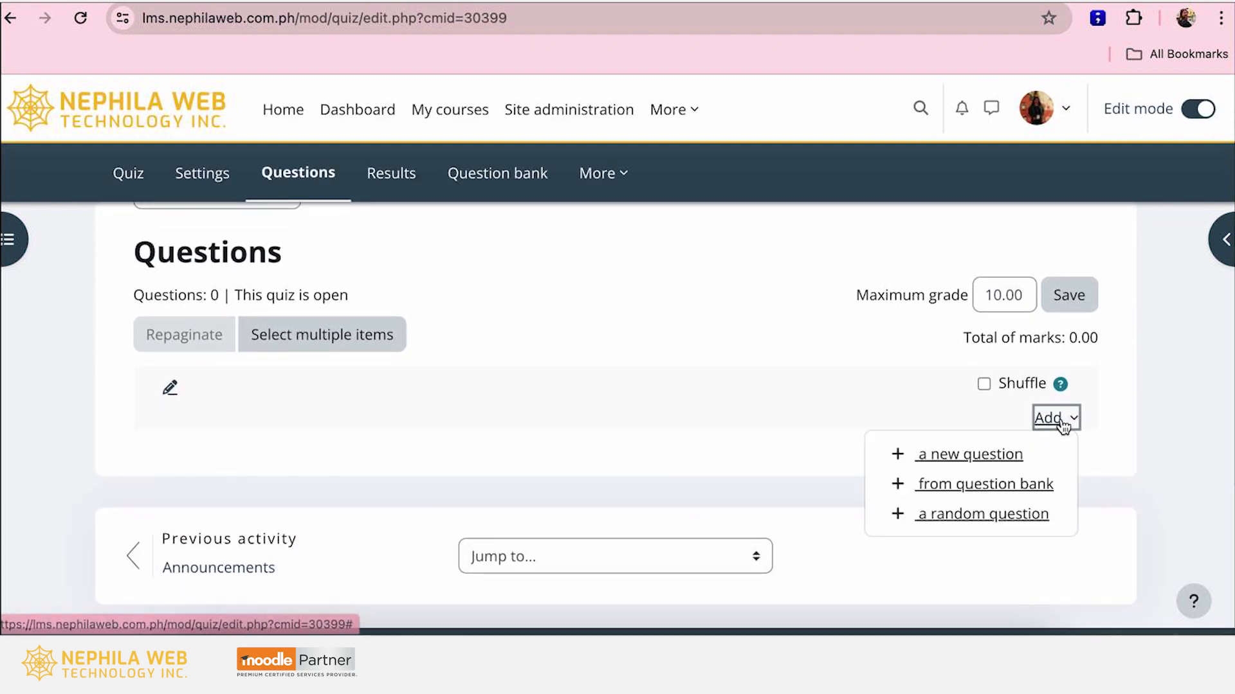
left_click(948, 456)
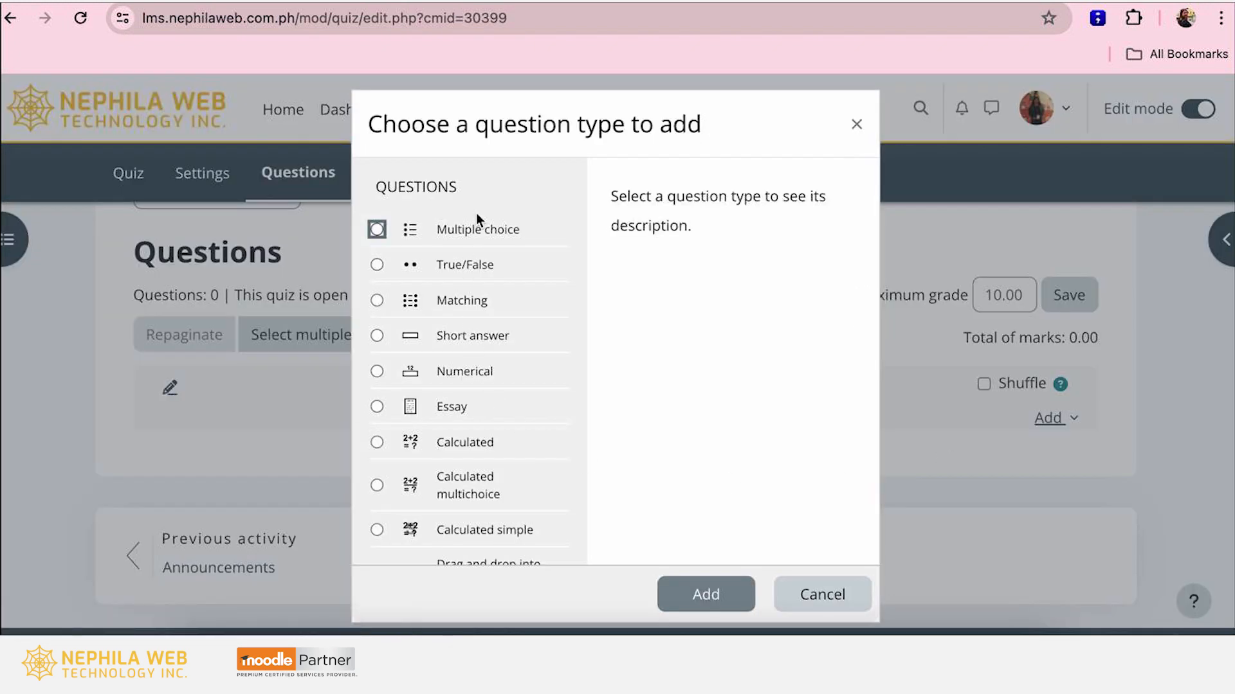
scroll(475, 213, "down", 5)
scroll(474, 491, "down", 3)
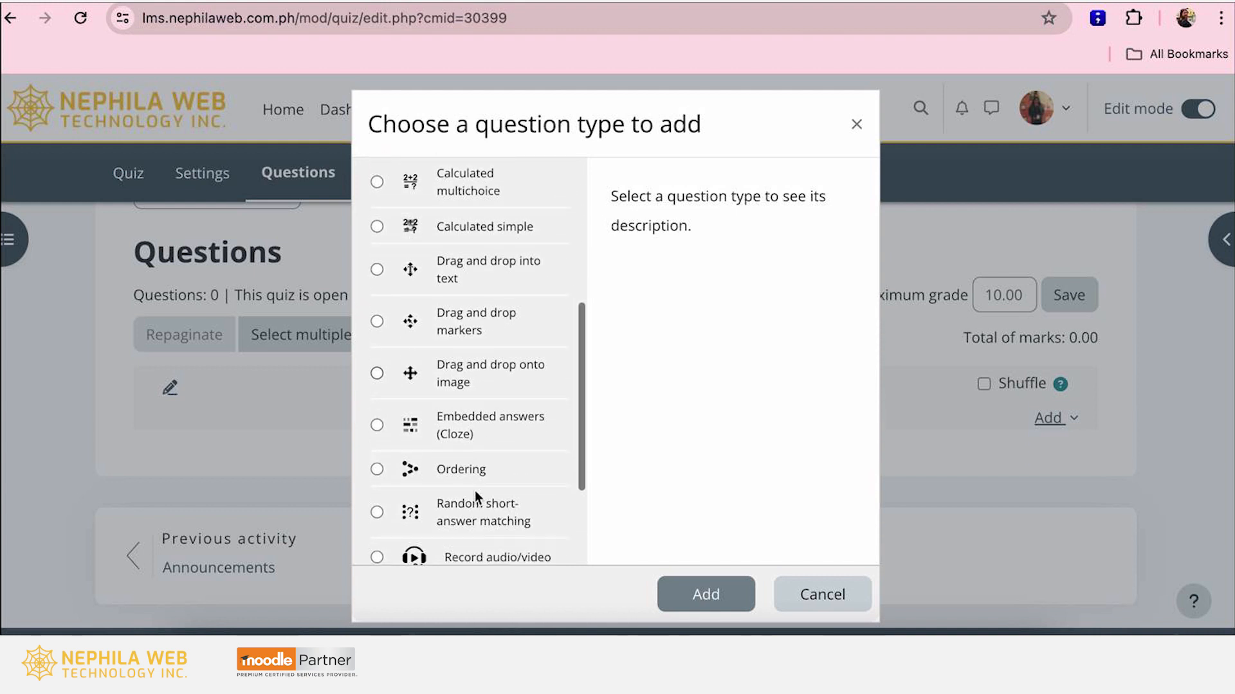
left_click(456, 420)
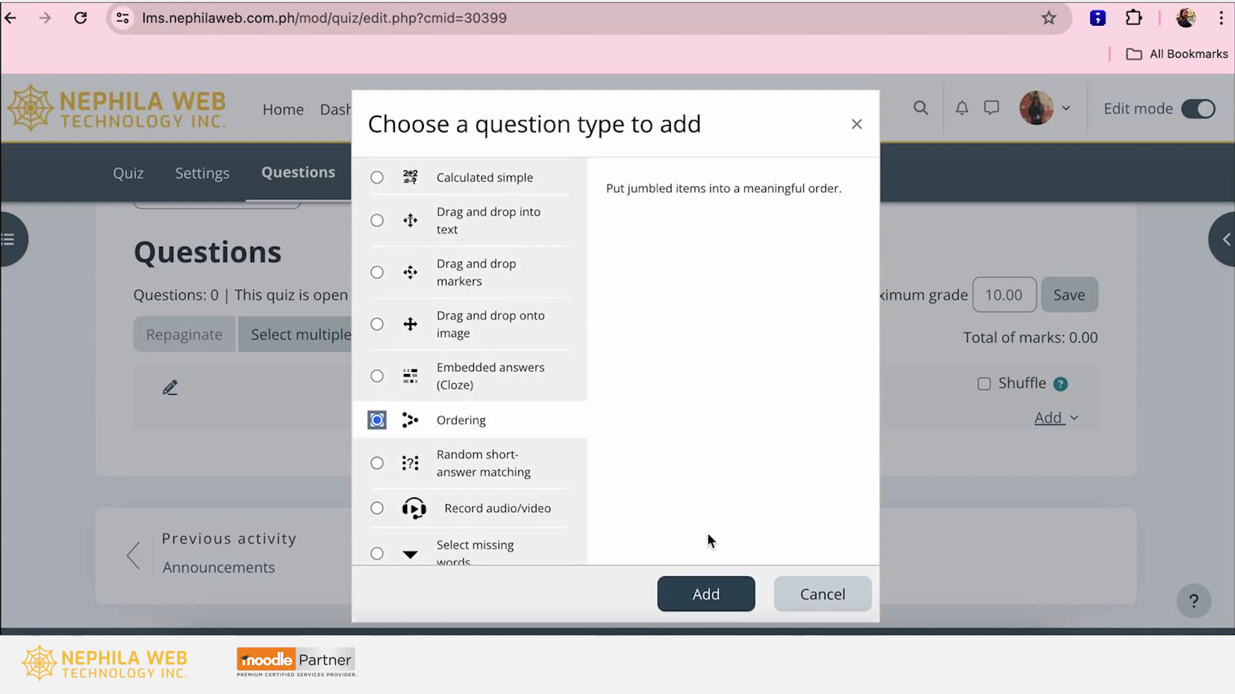
left_click(689, 598)
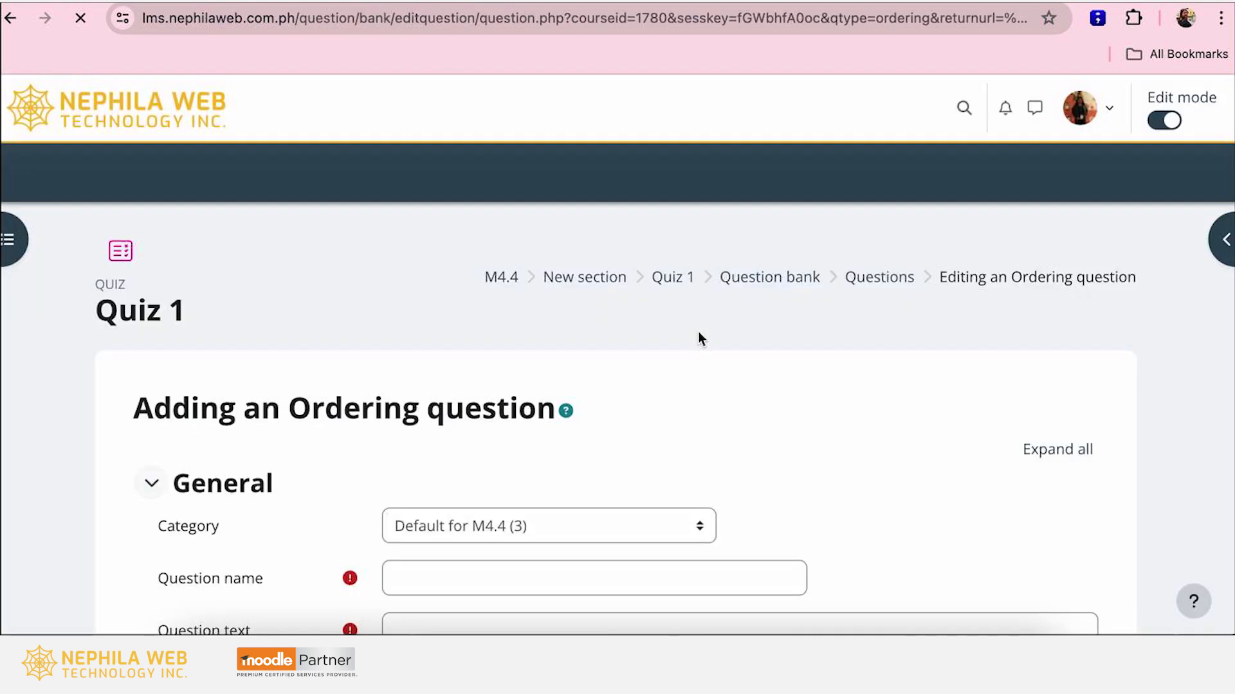
Name the question "The Life Cycle of a Butterfly".
scroll(648, 407, "down", 3)
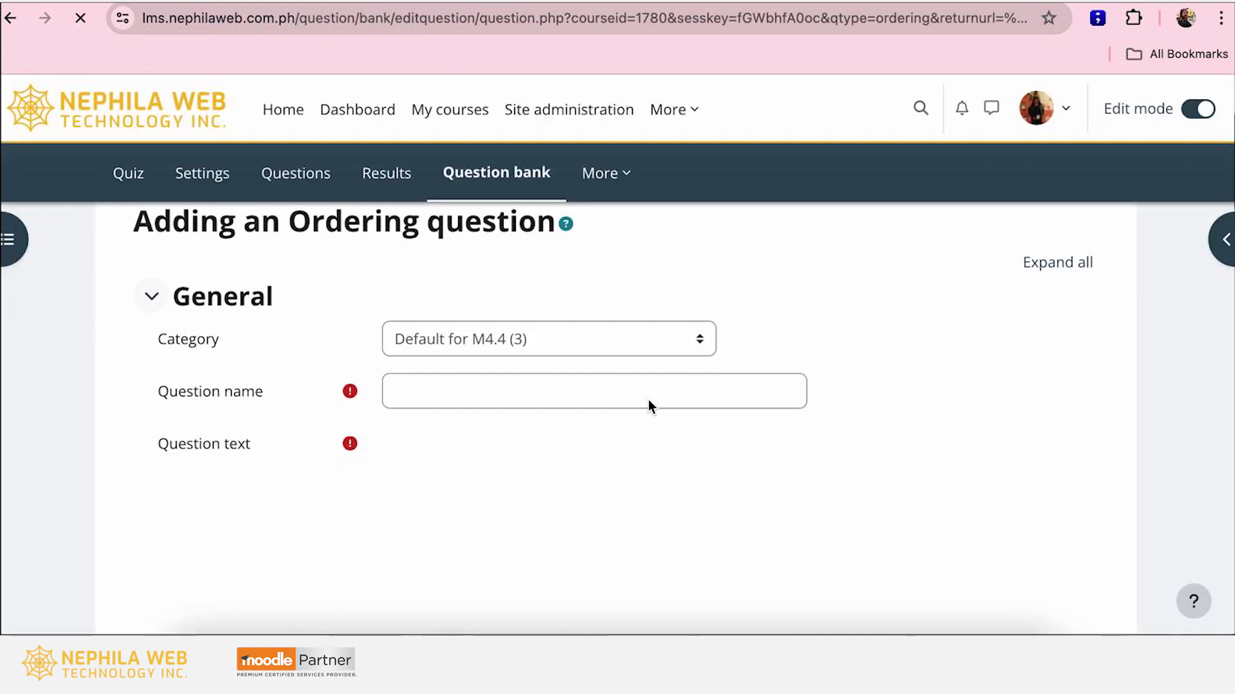
left_click(428, 383)
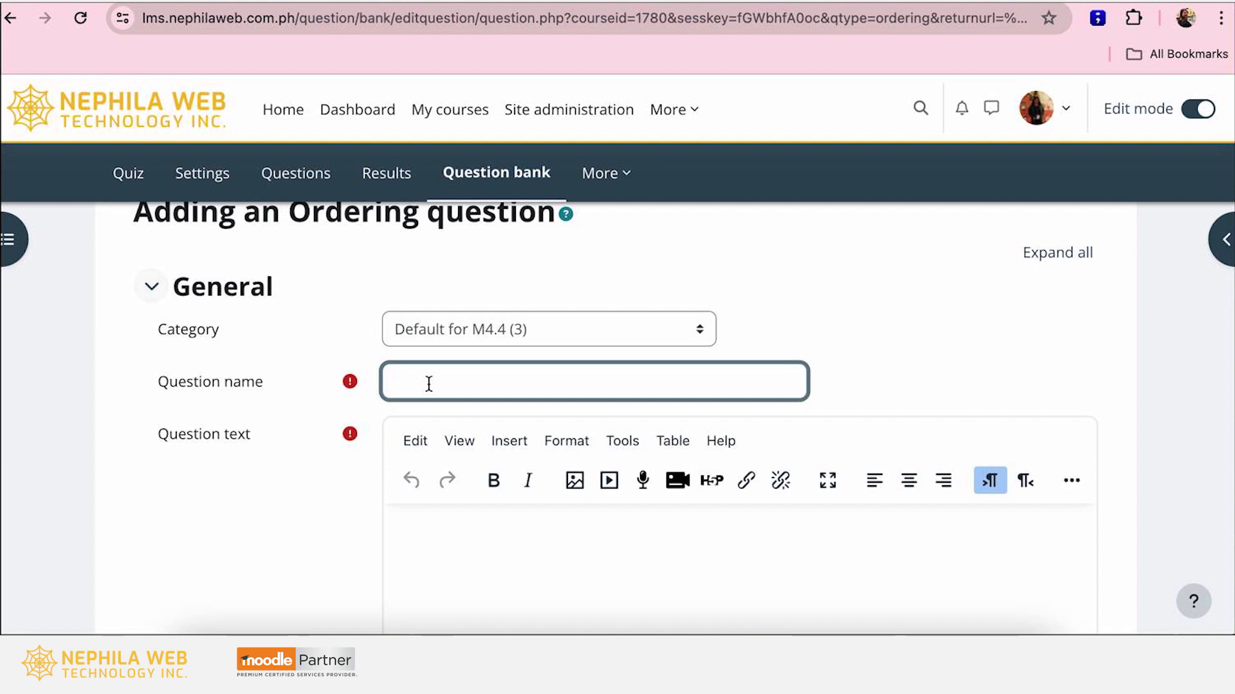
type("The Life Cycle of a Butterflu")
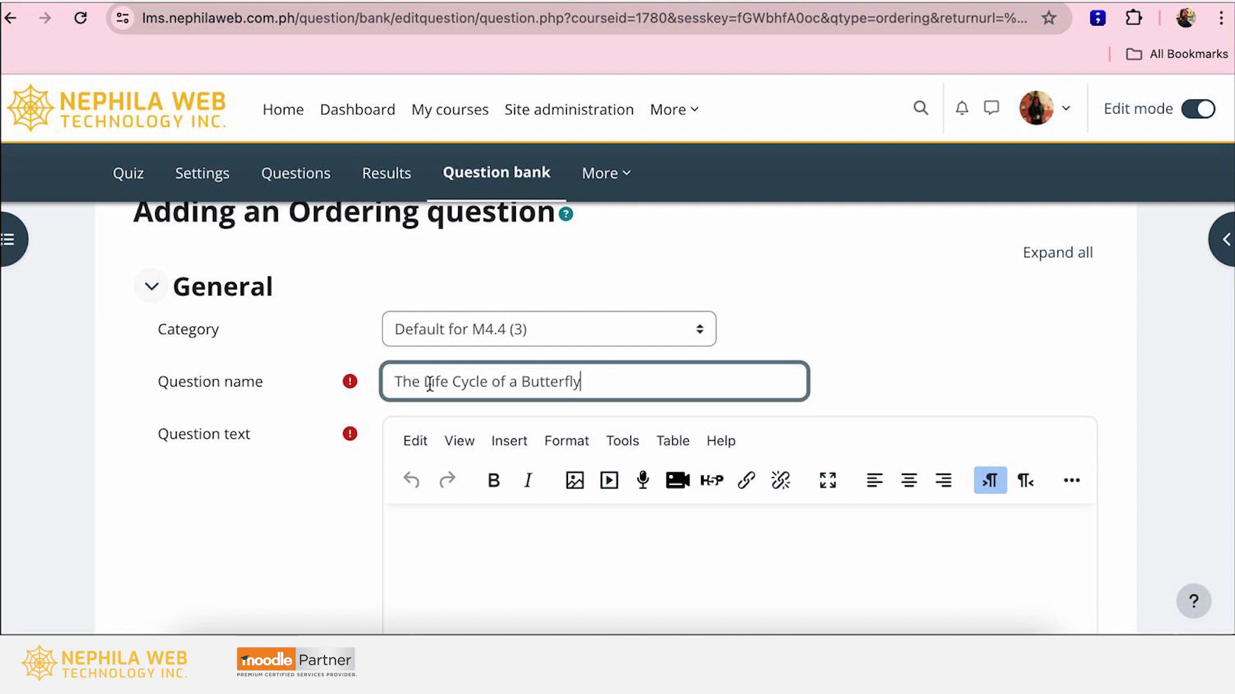
Enter "Re-arrange the words below based on the" as the beginning of the question text.
left_click(421, 529)
scroll(424, 531, "down", 1)
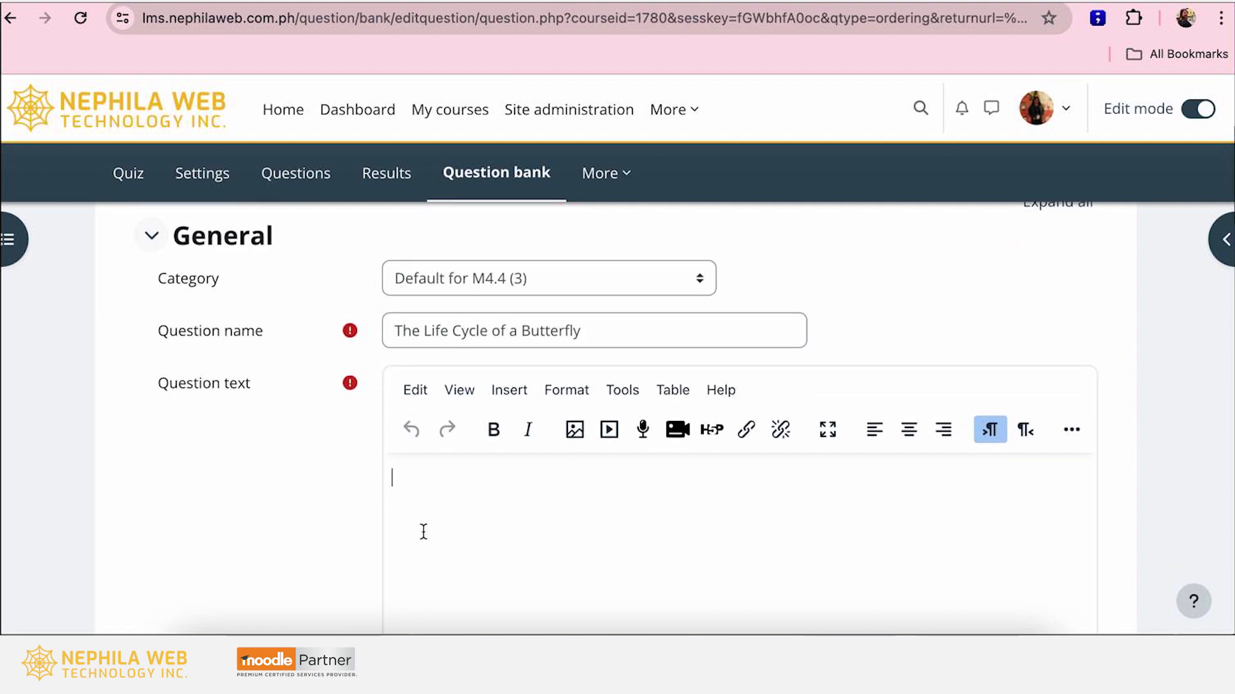
type("Re-")
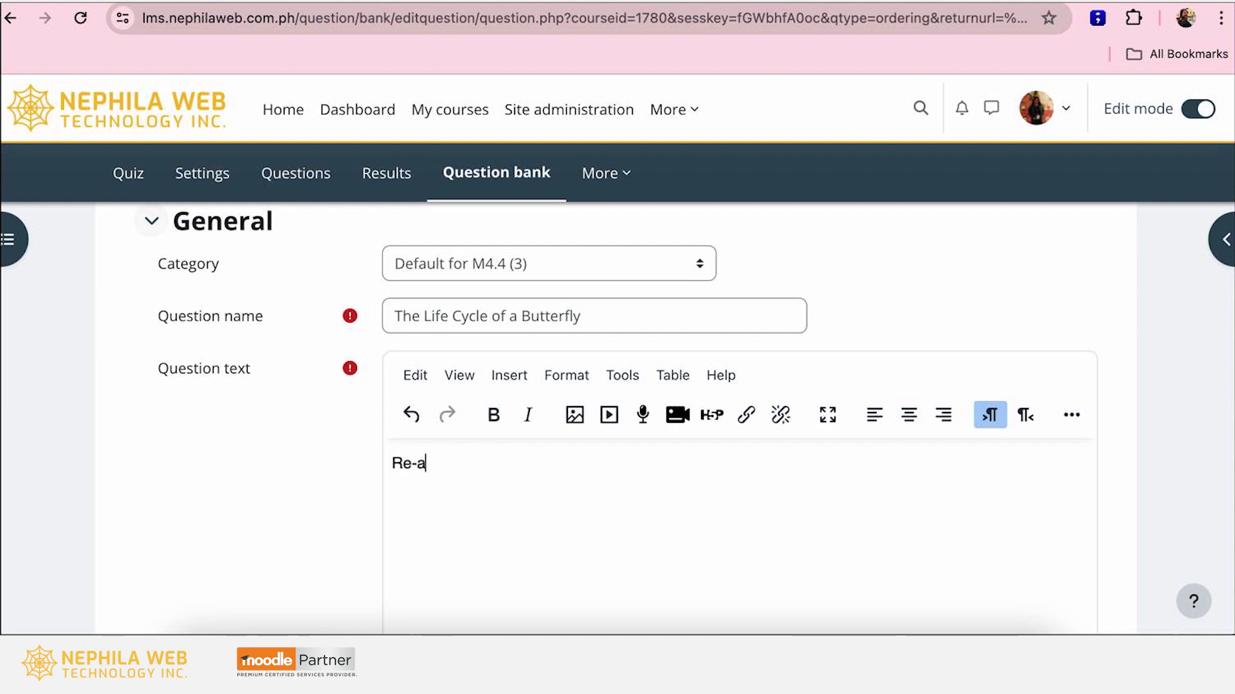
type("arrange the words")
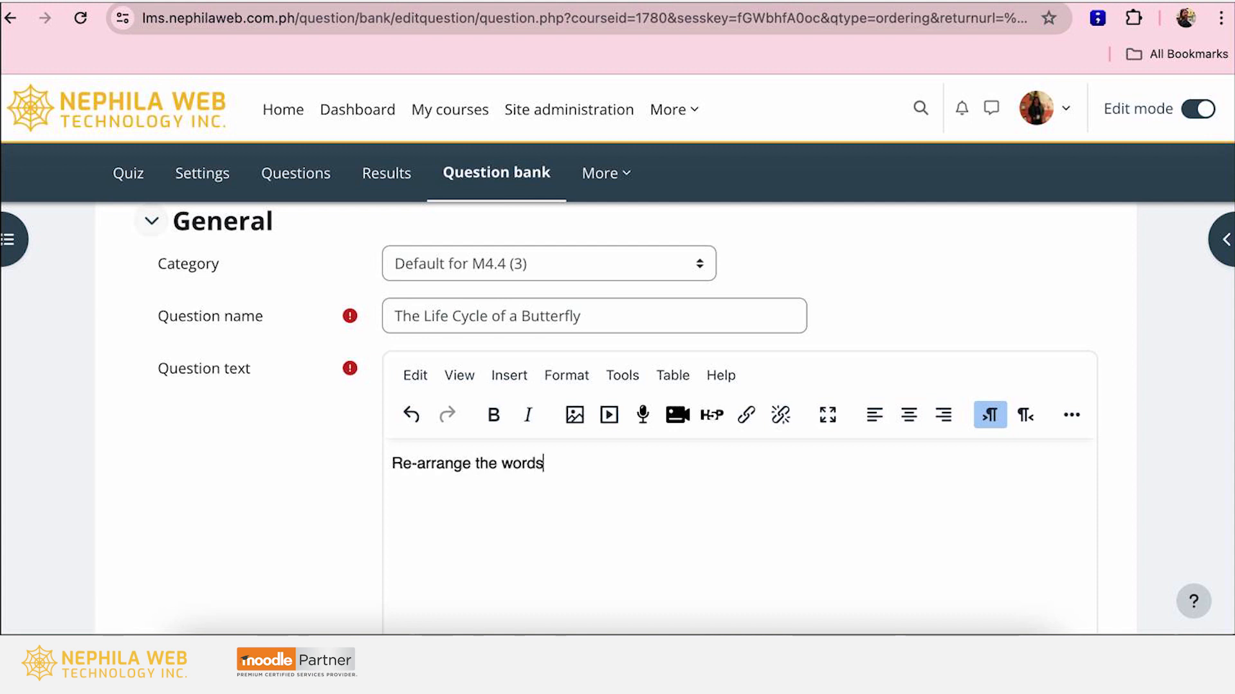
type(" orbelow based o")
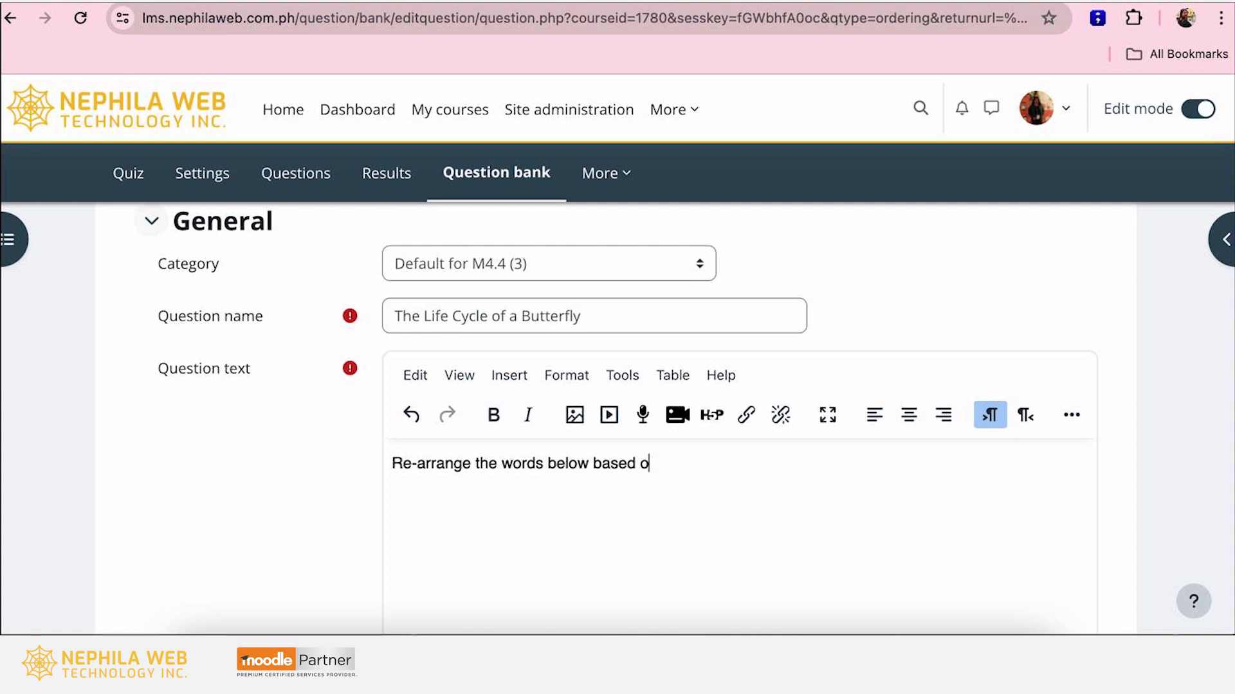
type("n the")
Insert "or options" after "words" in the question text.
left_click(546, 465)
type("or")
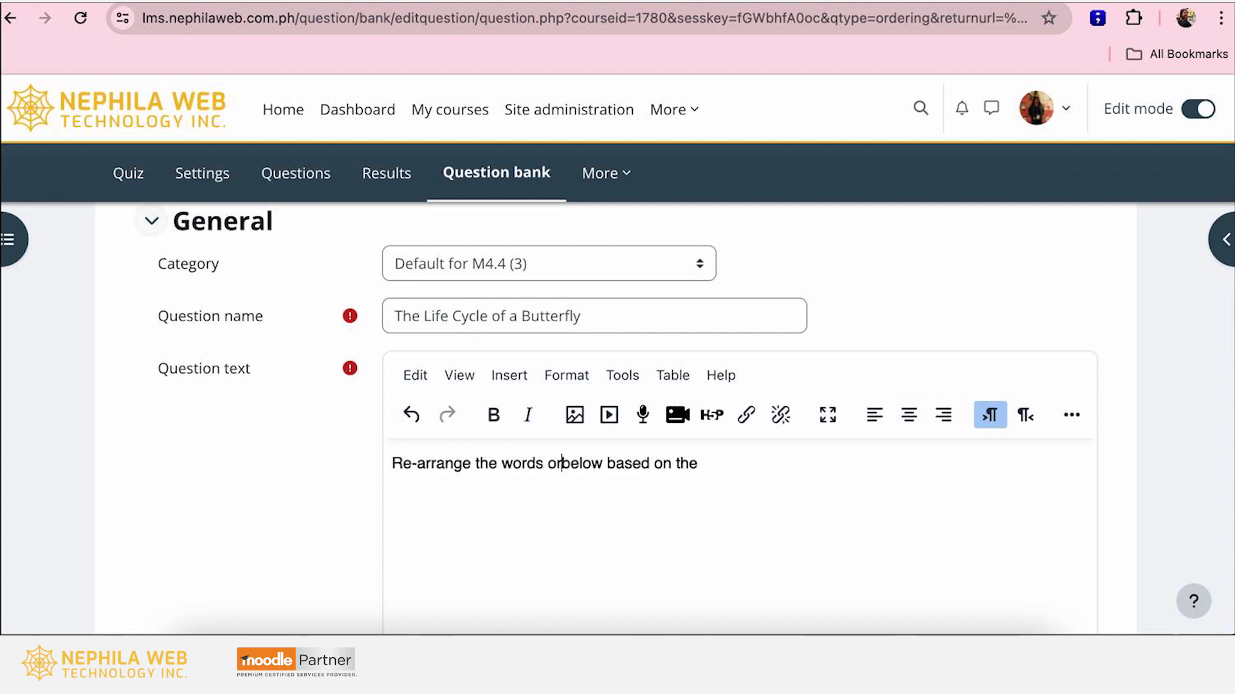
type(" options")
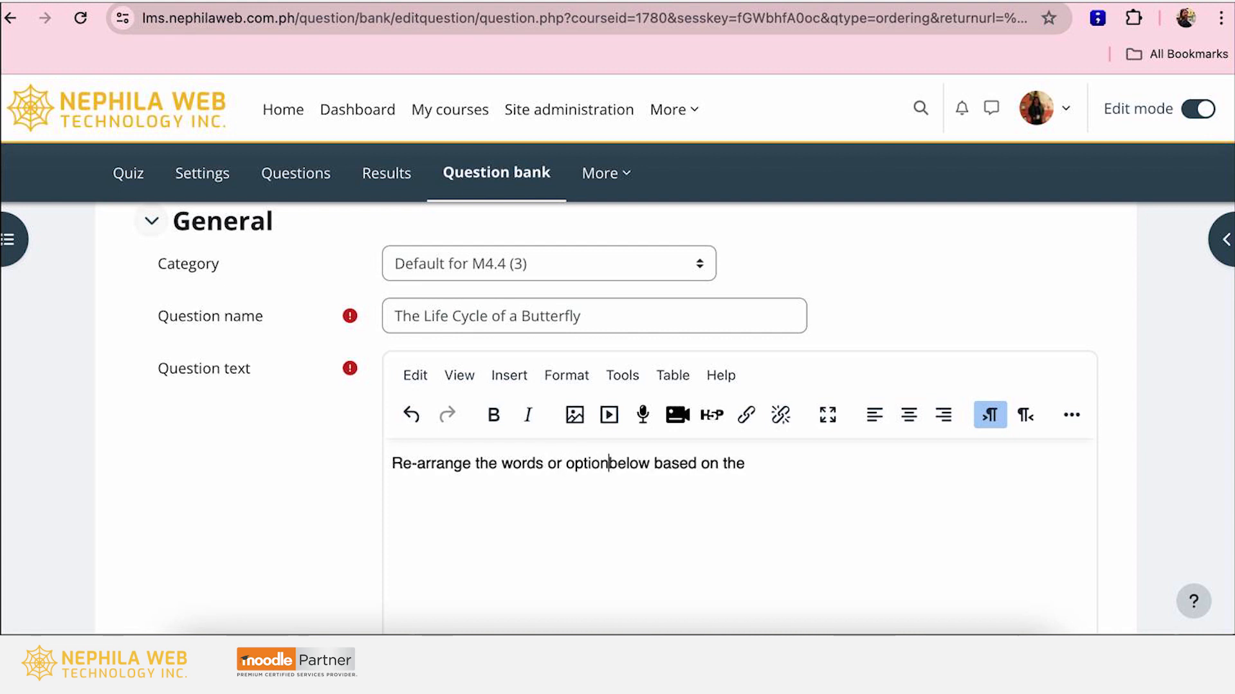
Complete the question text by adding "life cycle of a butterfly" at the end of the sentence.
left_click(796, 461)
type("l")
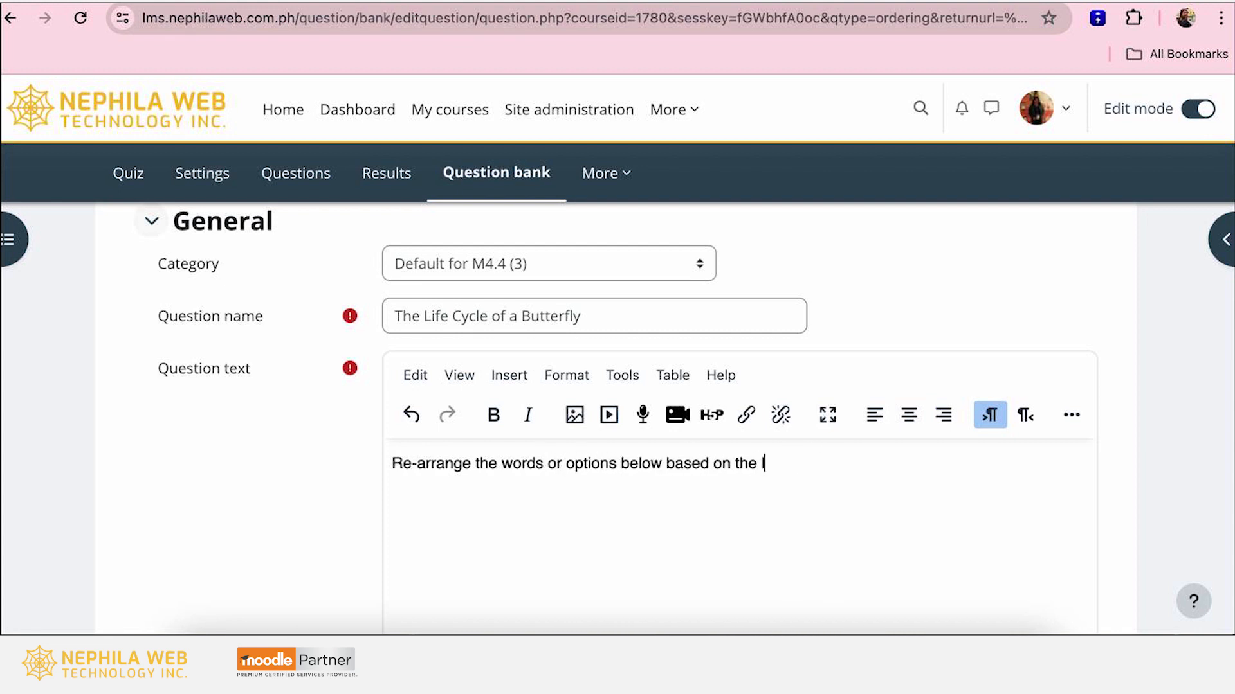
type("ife cycle of the")
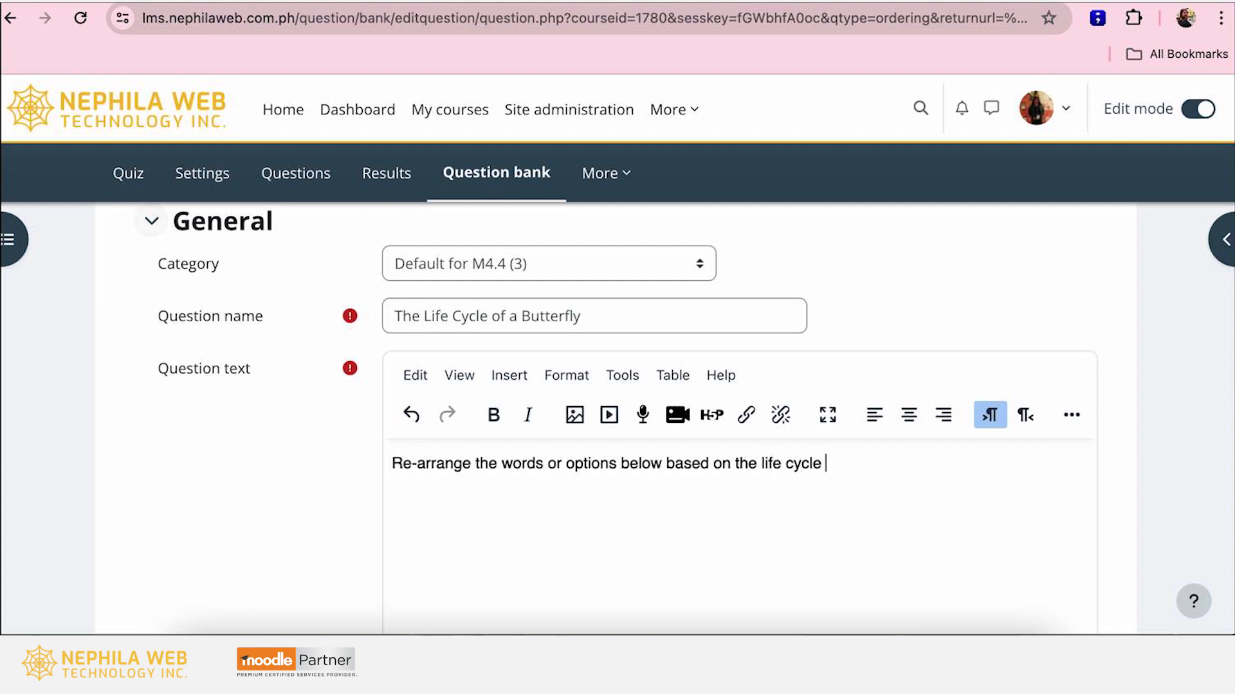
key("BackSpace")
key("BackSpace")
type("a butterfly")
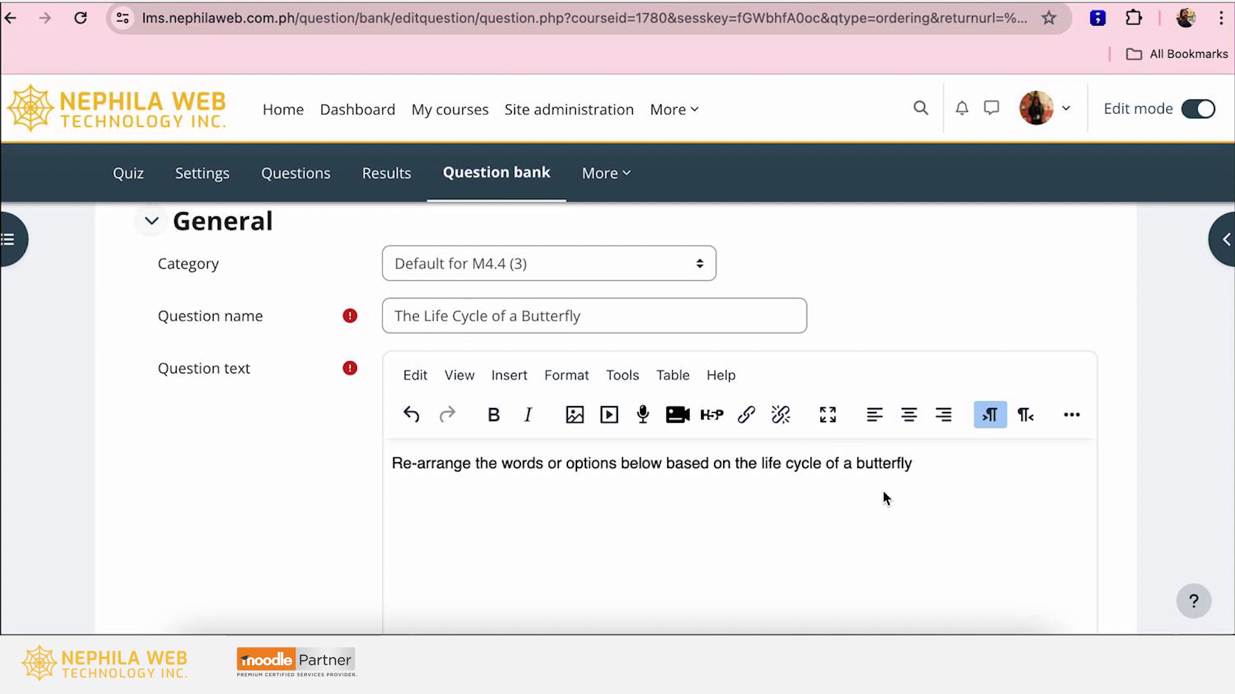
Set the question status to Ready.
scroll(807, 503, "down", 5)
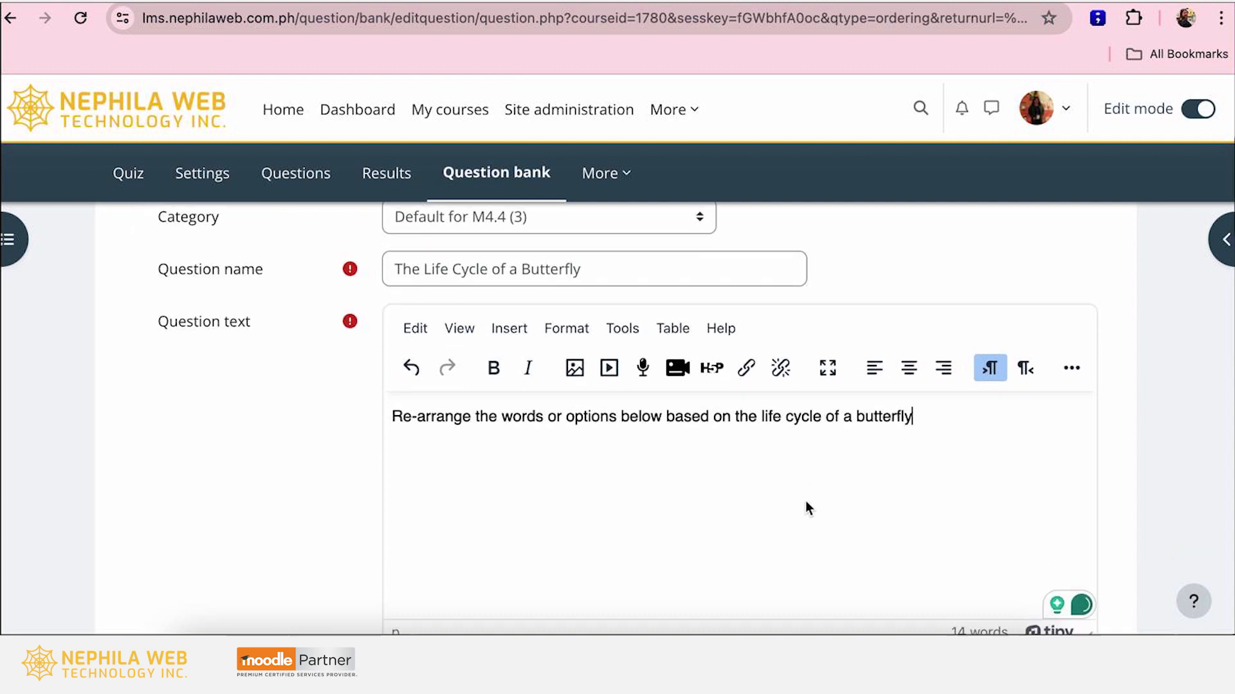
scroll(805, 502, "down", 3)
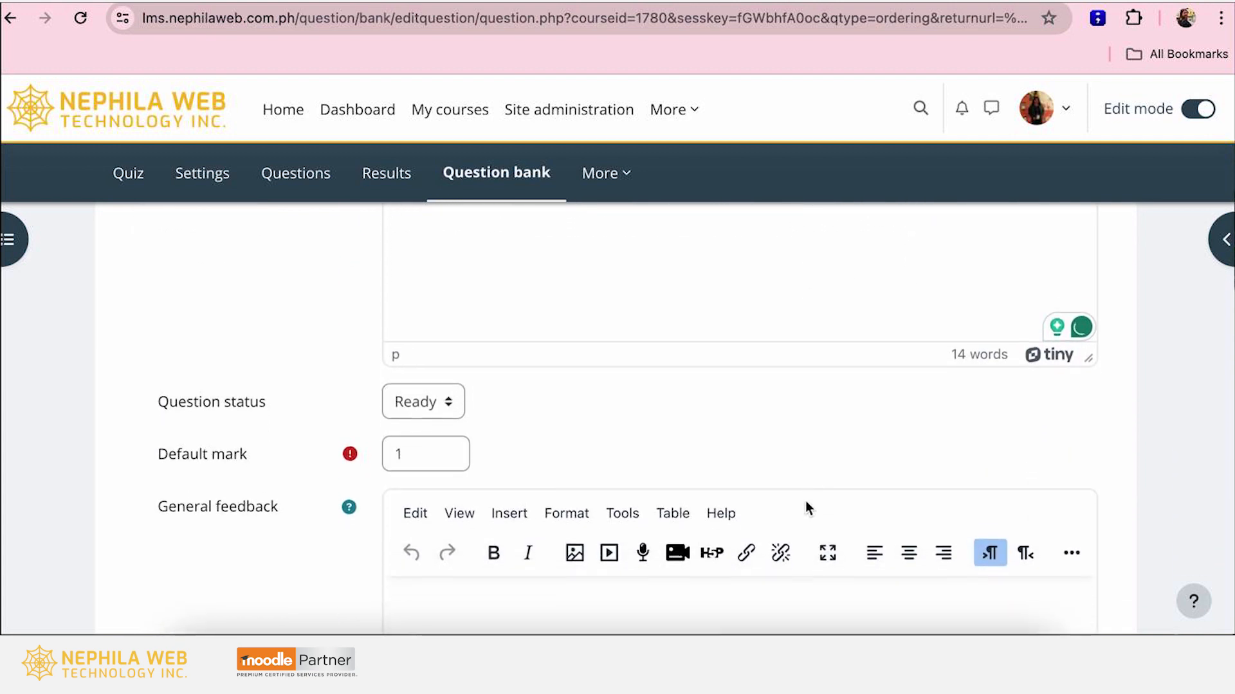
scroll(808, 508, "down", 1)
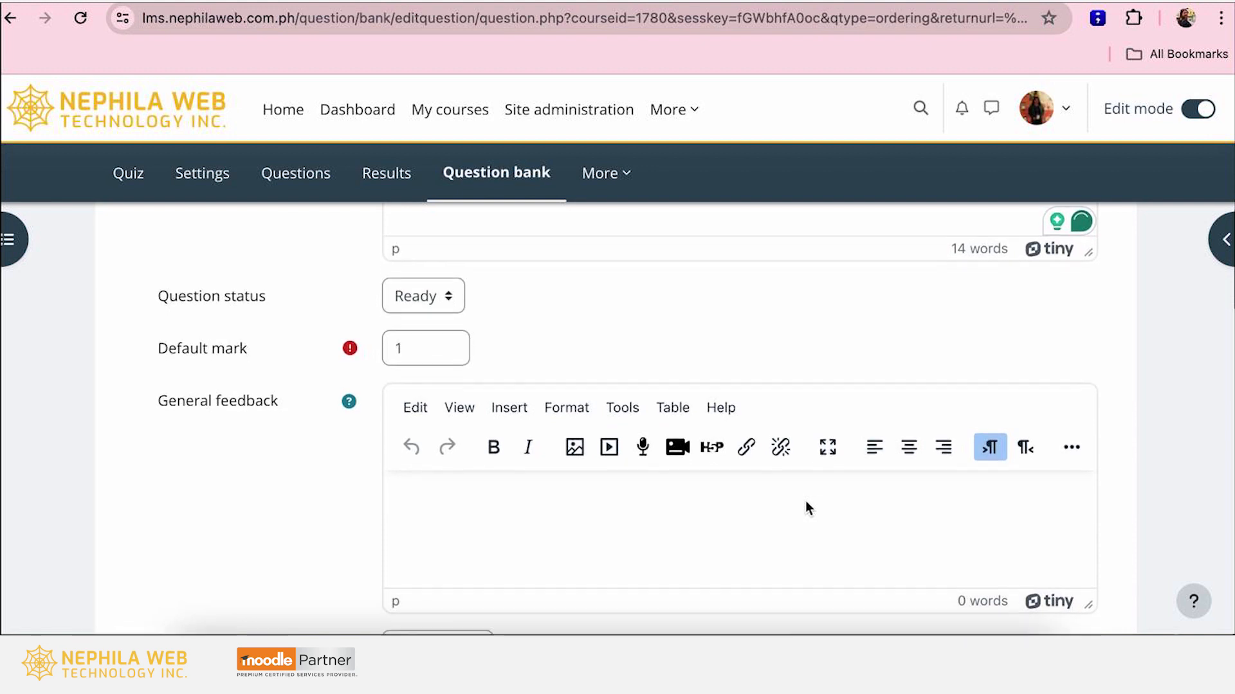
left_click(449, 287)
left_click(450, 284)
left_click(634, 270)
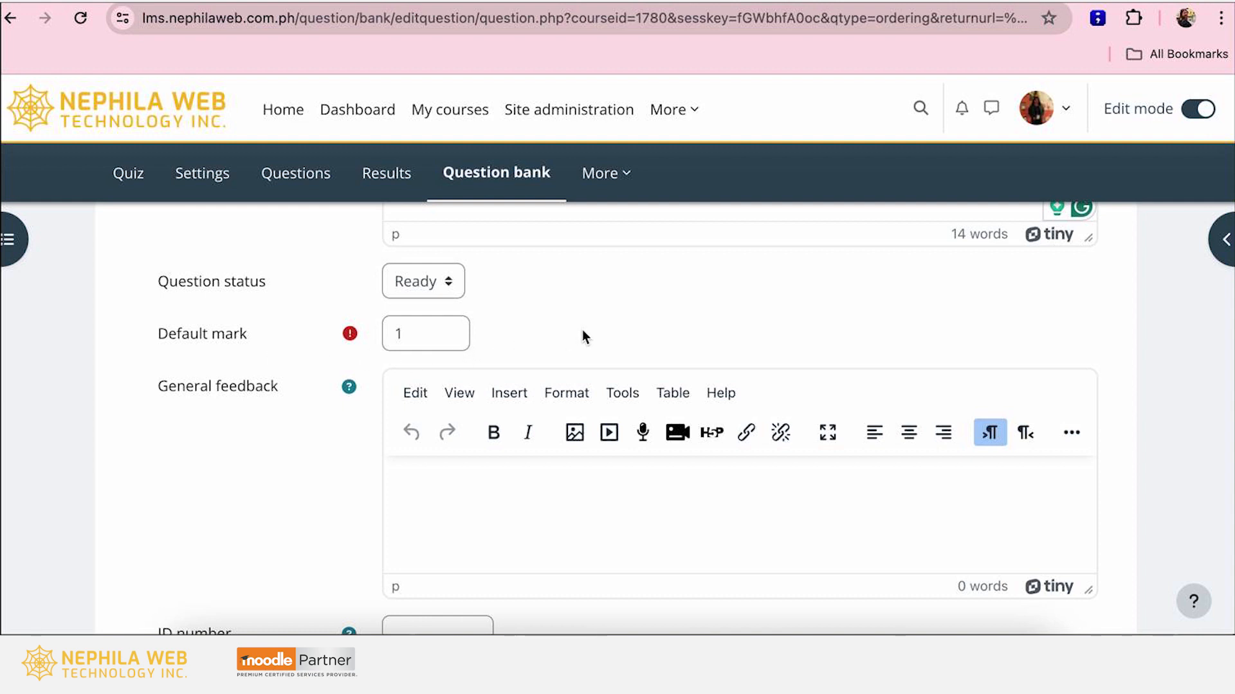
Paste the copied description of the butterfly's life stages into the general feedback.
scroll(582, 330, "down", 3)
left_click(445, 362)
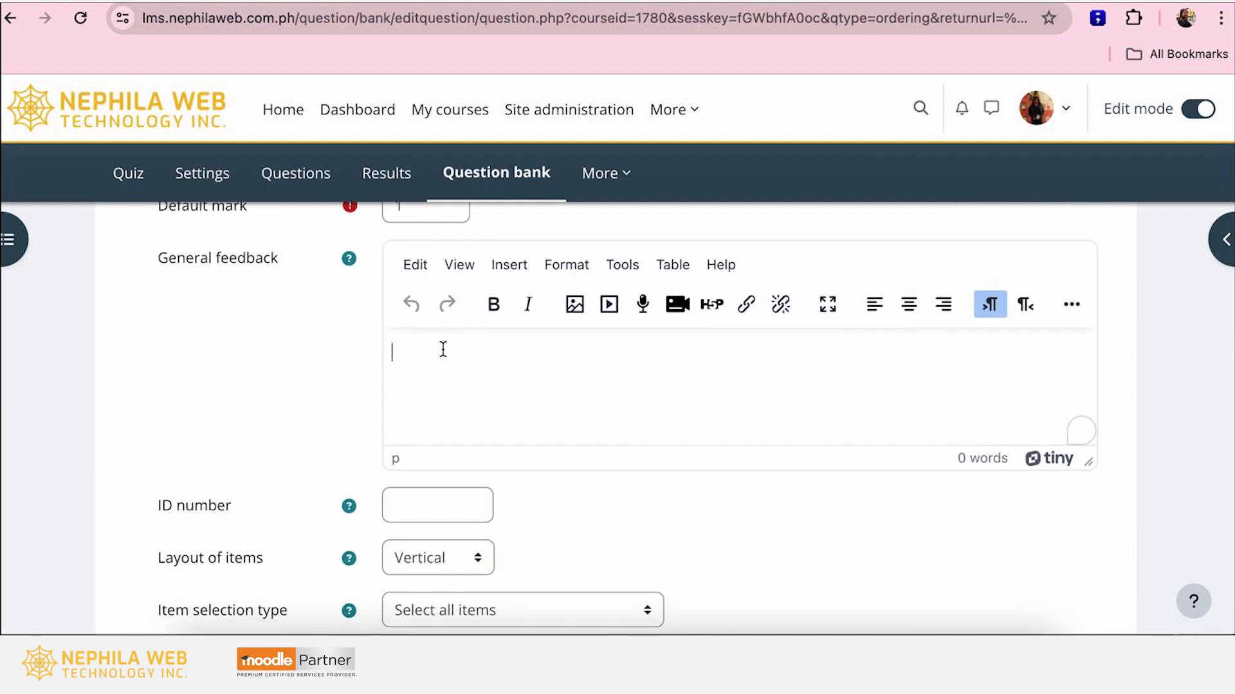
key("ctrl+v")
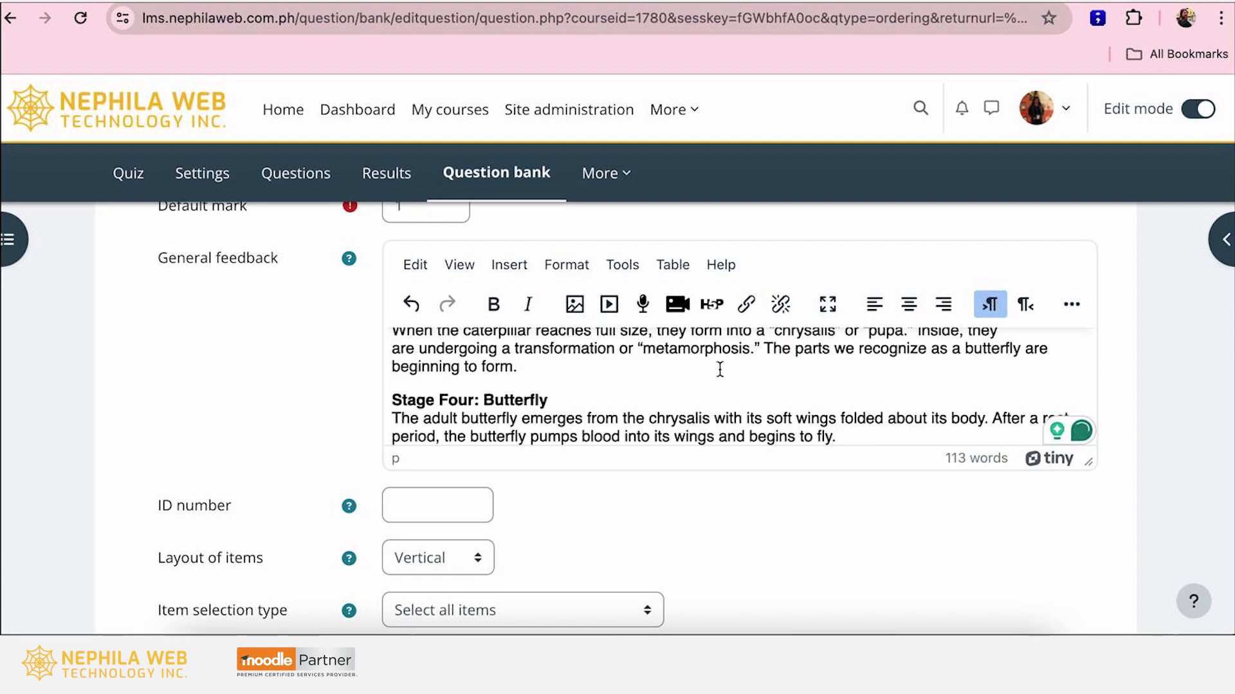
Review the pasted general feedback from Stage One: Egg through Stage Four: Butterfly.
scroll(663, 390, "up", 1)
scroll(663, 390, "up", 5)
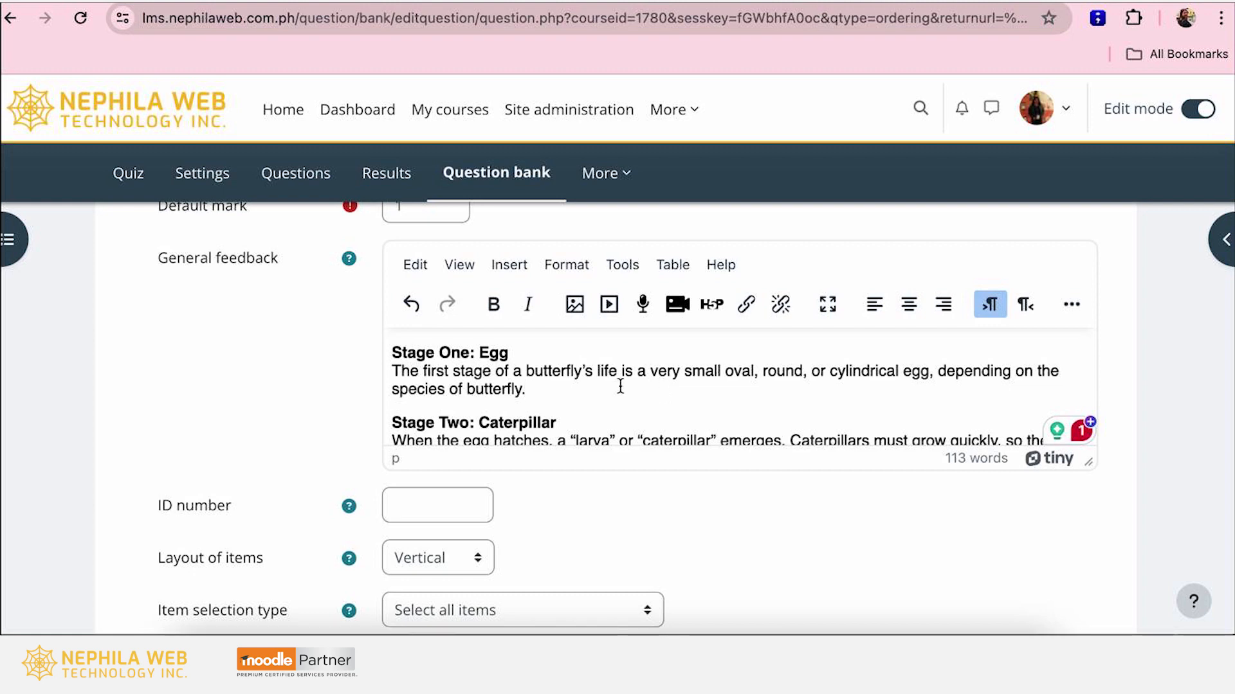
scroll(620, 386, "up", 1)
scroll(620, 386, "down", 2)
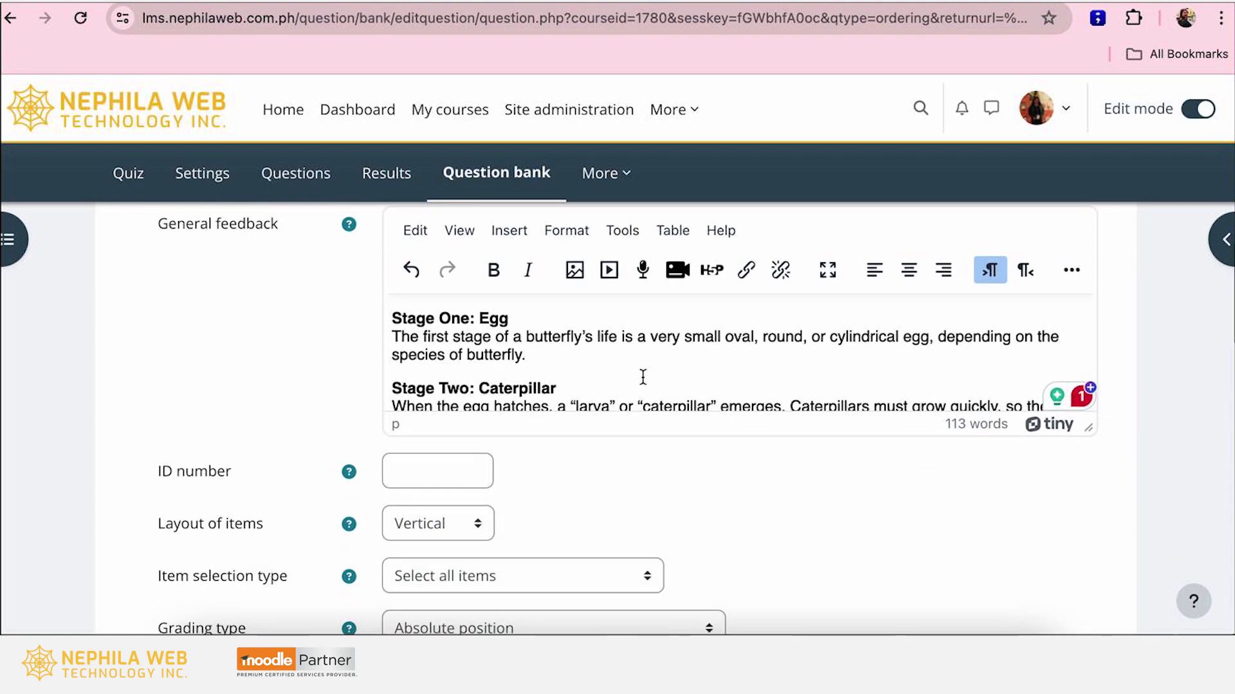
scroll(641, 378, "down", 3)
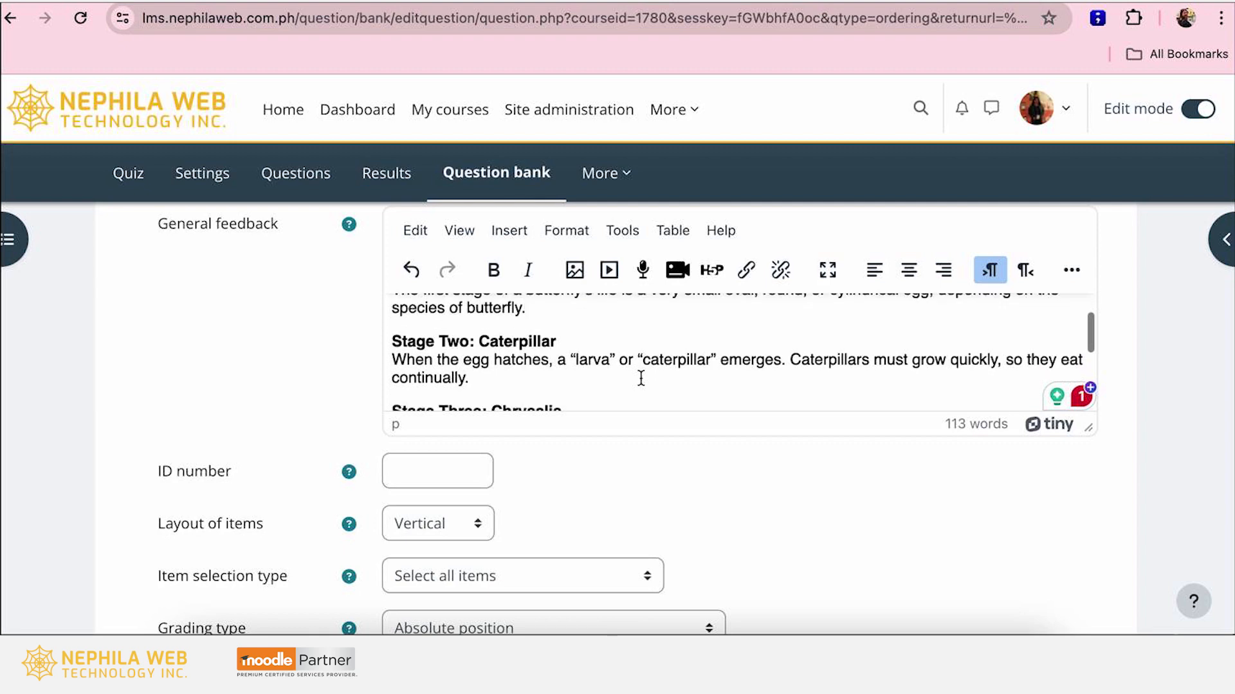
scroll(641, 378, "down", 3)
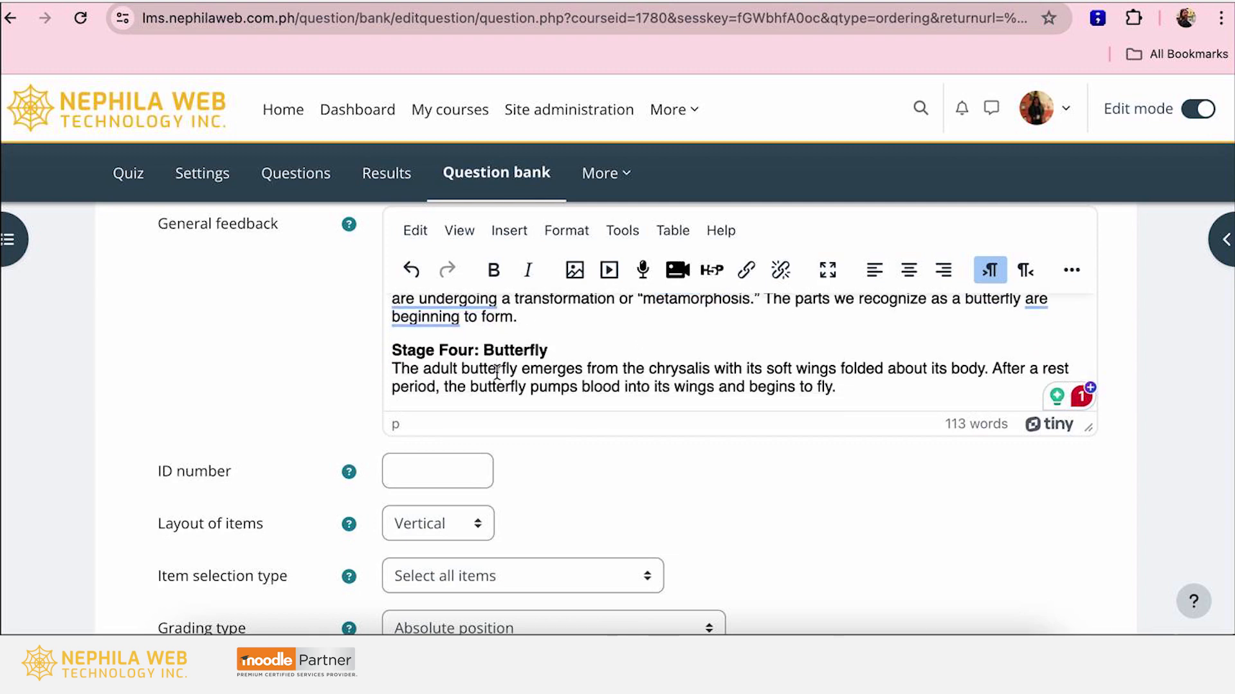
left_click(497, 370)
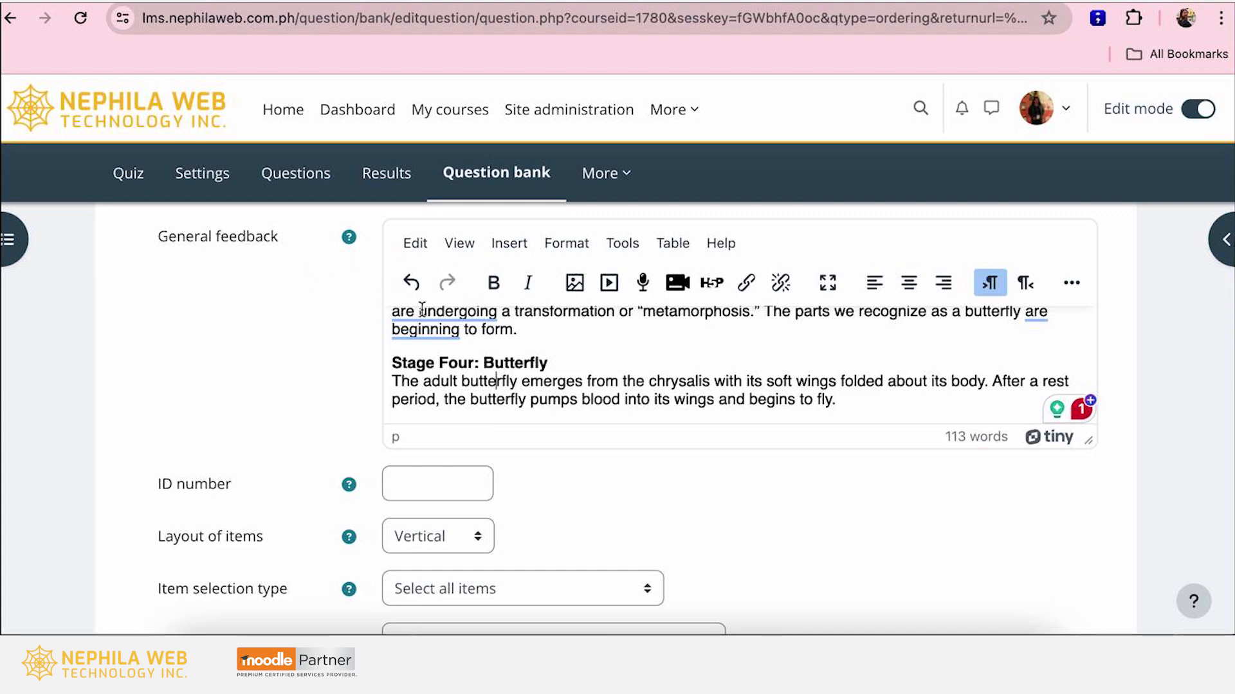
left_click(625, 358)
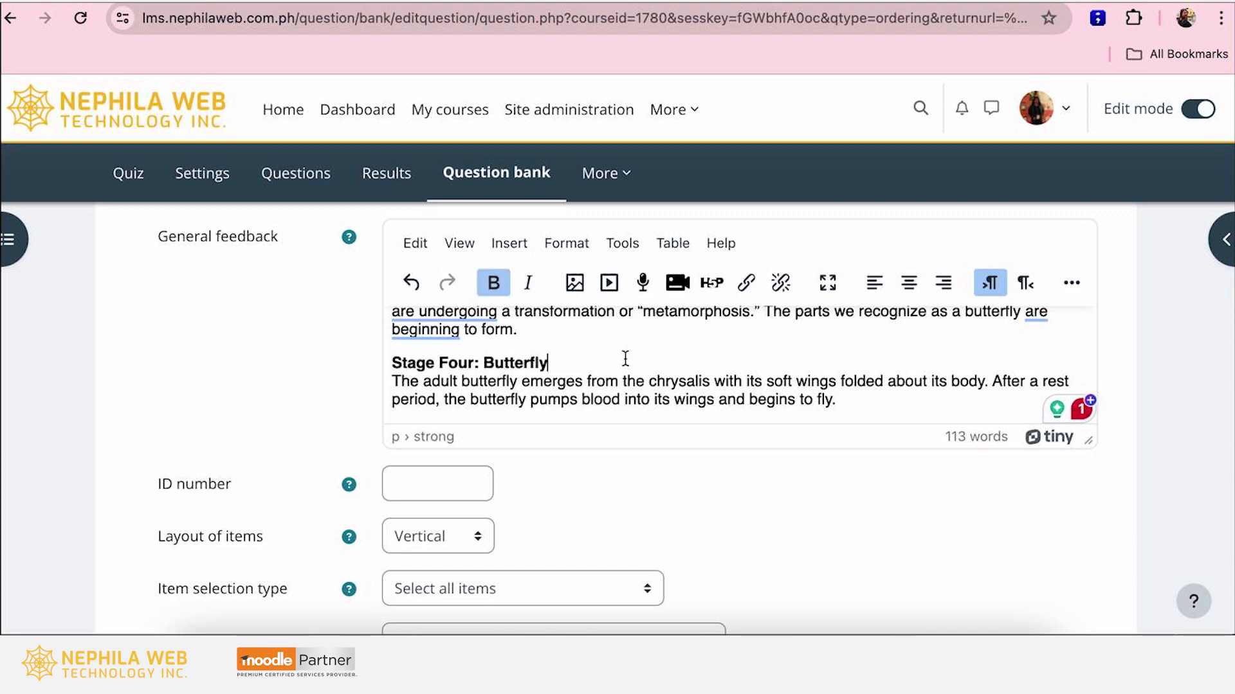
left_click(548, 333)
scroll(548, 332, "up", 2)
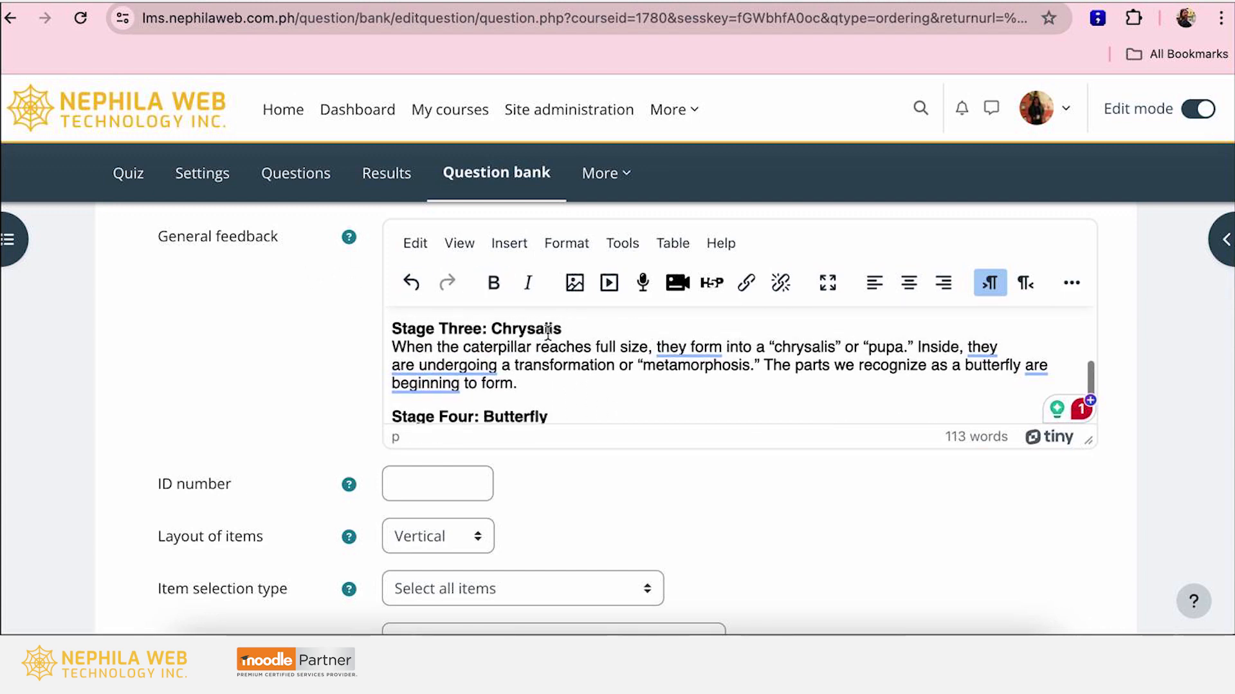
scroll(665, 373, "down", 2)
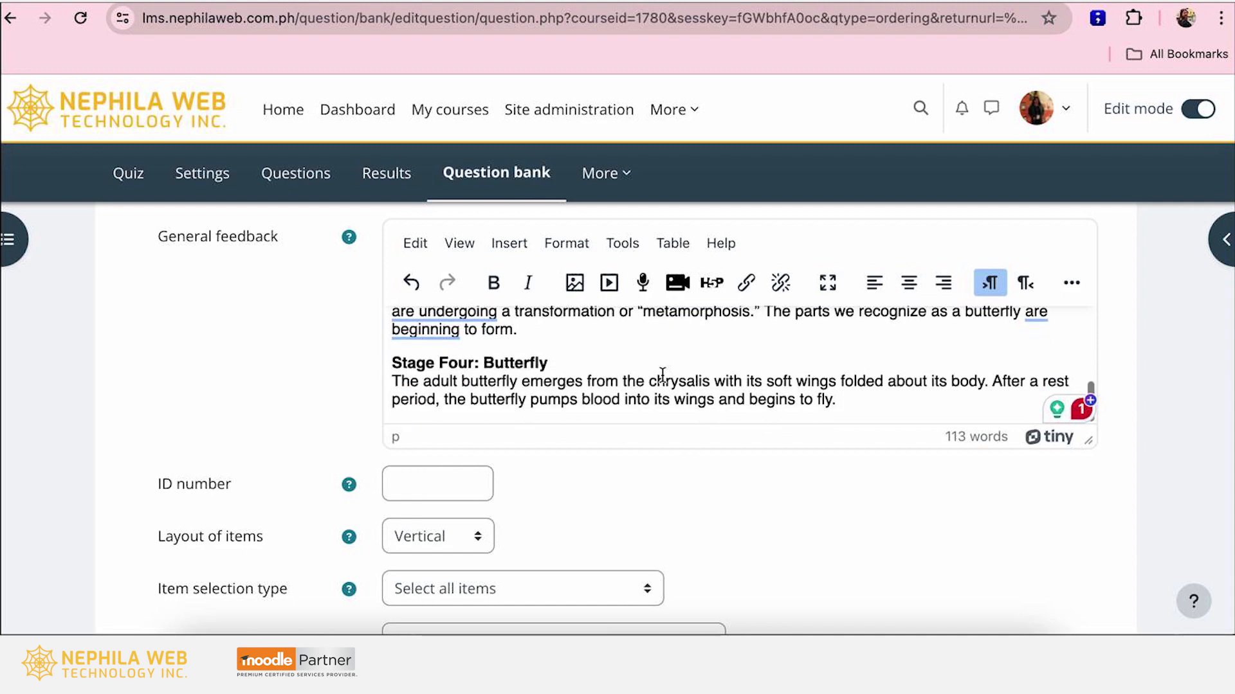
Set the layout of items to Vertical and the item selection type to Select all items.
scroll(270, 440, "down", 3)
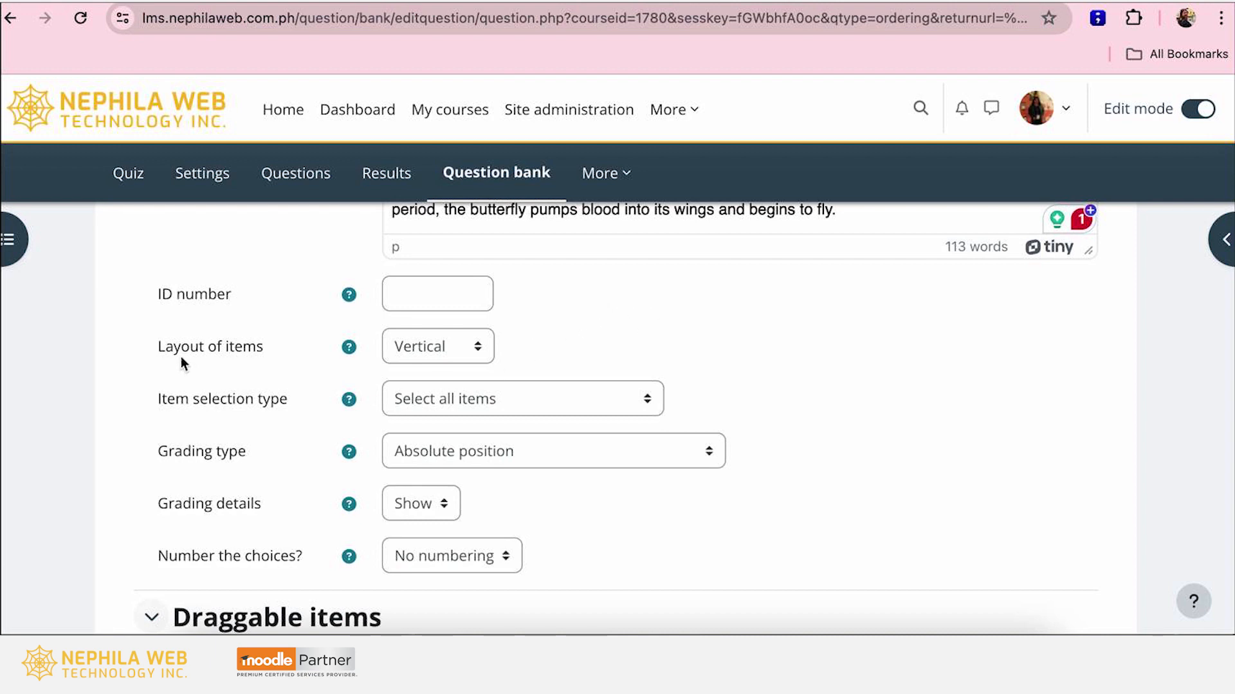
left_click(460, 353)
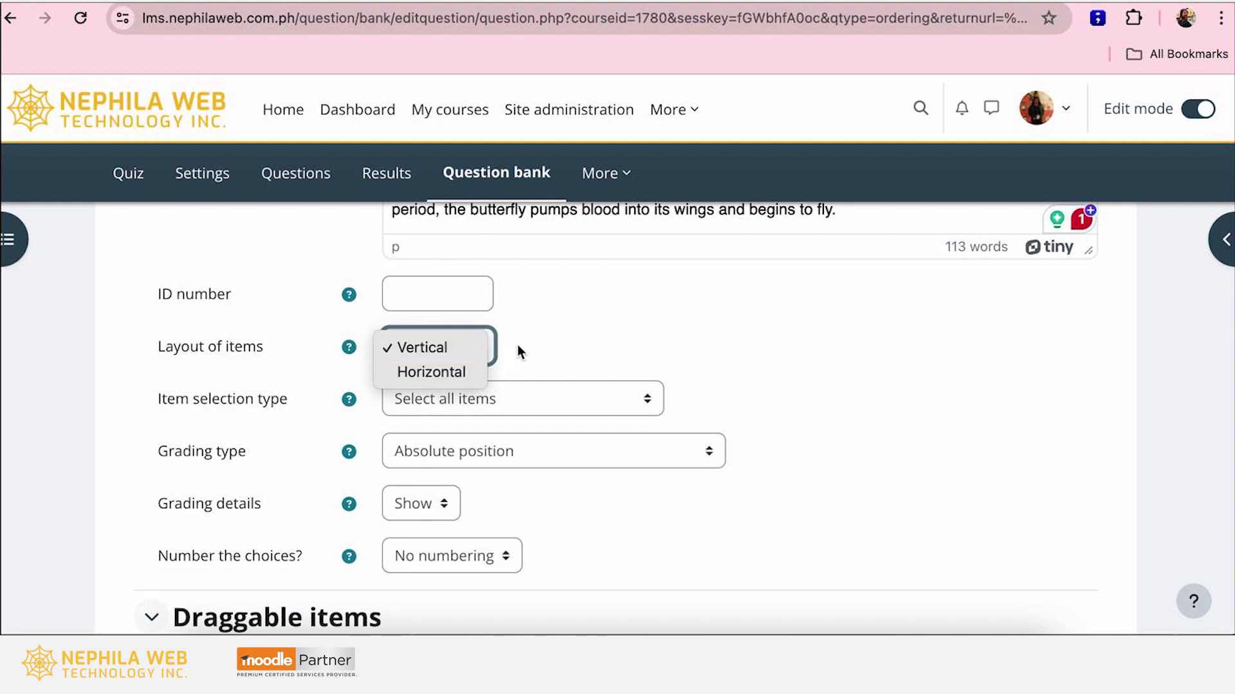
left_click(430, 350)
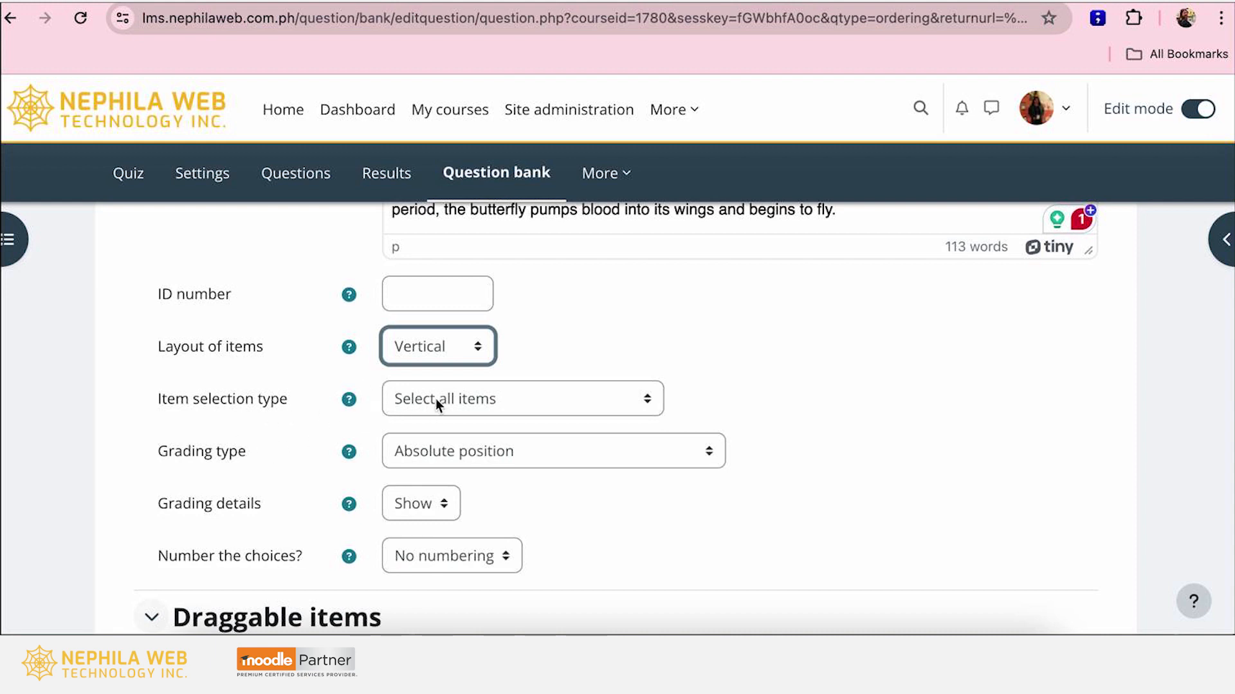
left_click(537, 400)
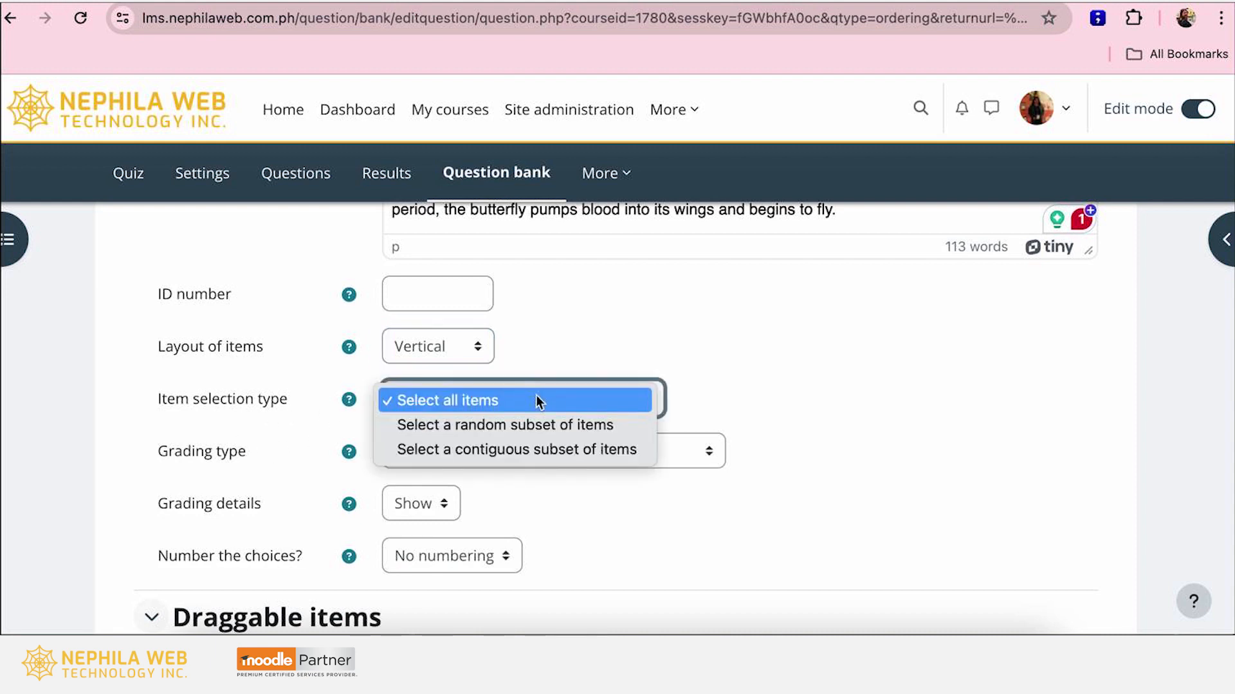
left_click(493, 404)
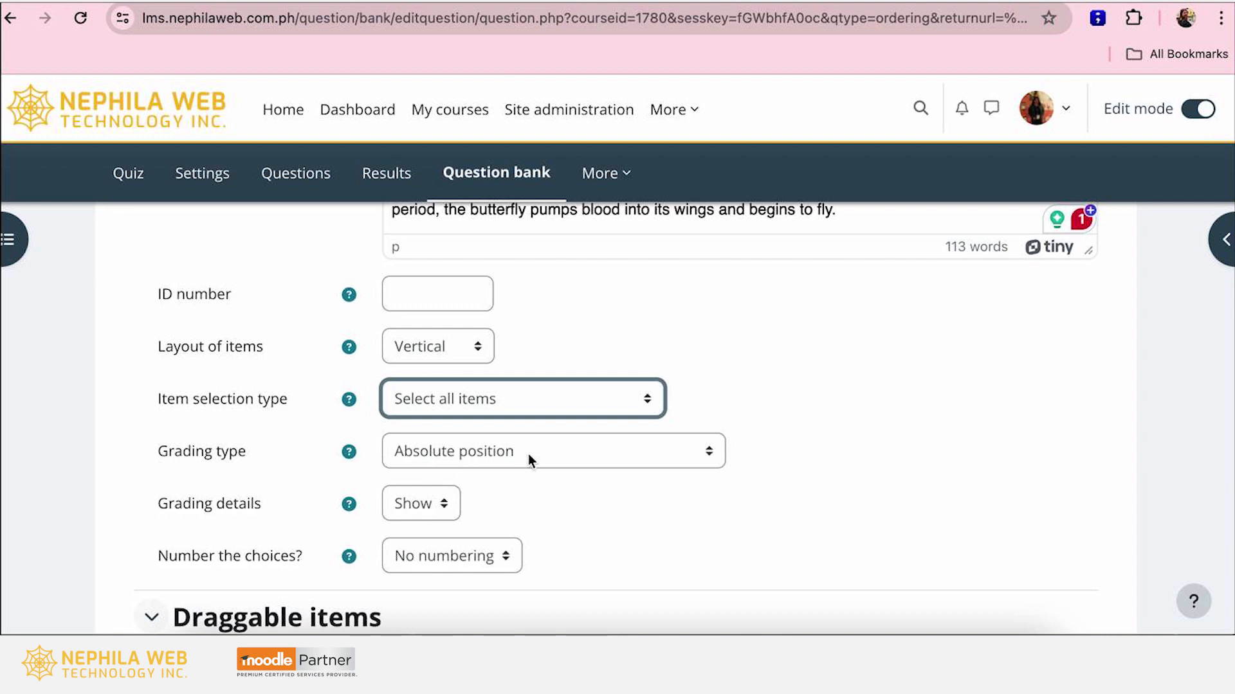
Enter "Egg" as draggable item 1 and check which text formats are available for it.
scroll(527, 454, "down", 3)
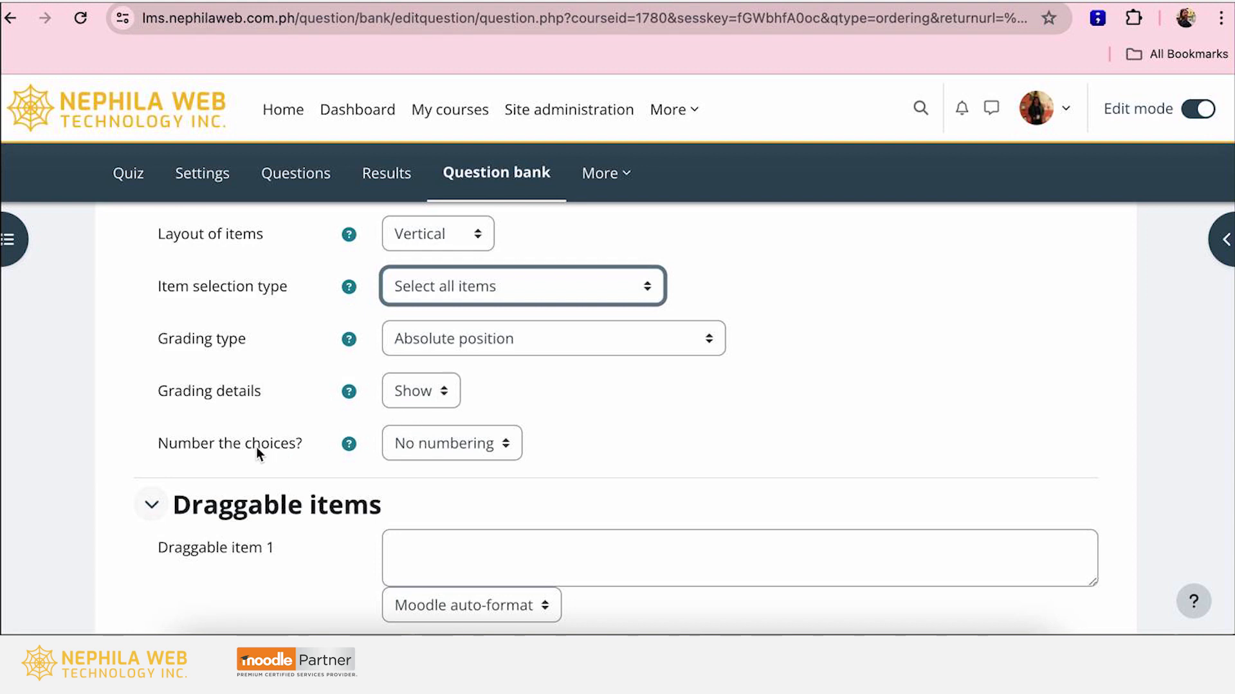
scroll(257, 447, "down", 2)
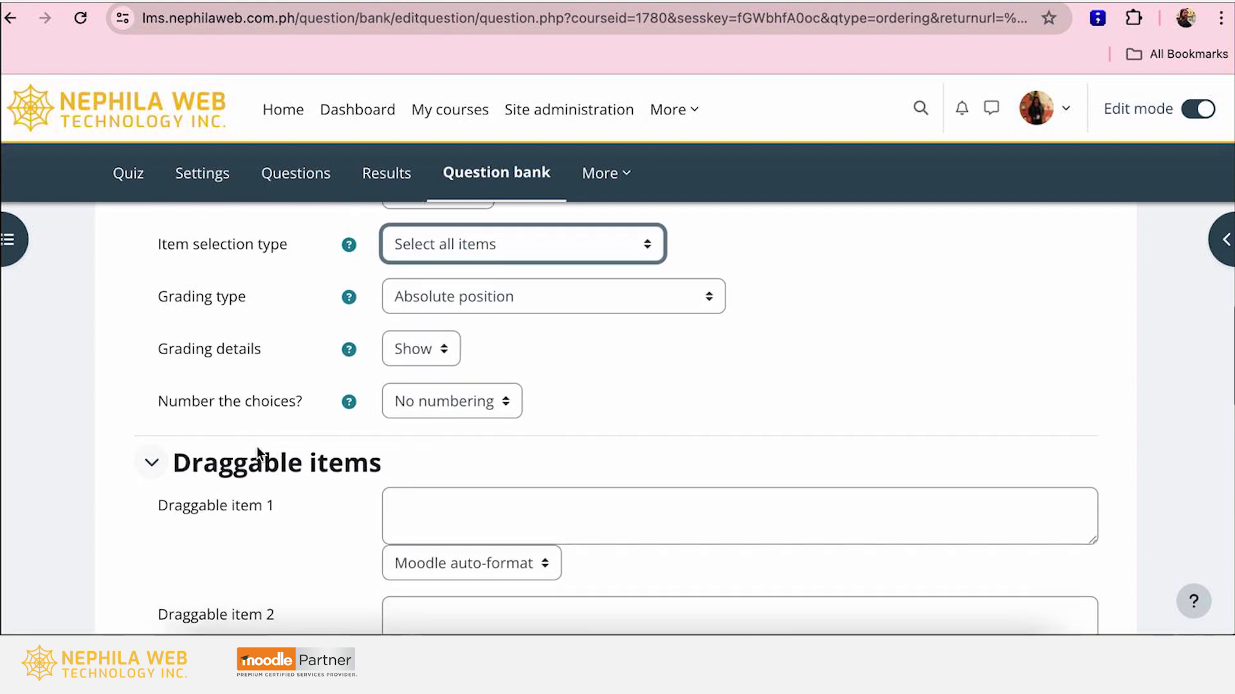
left_click(686, 364)
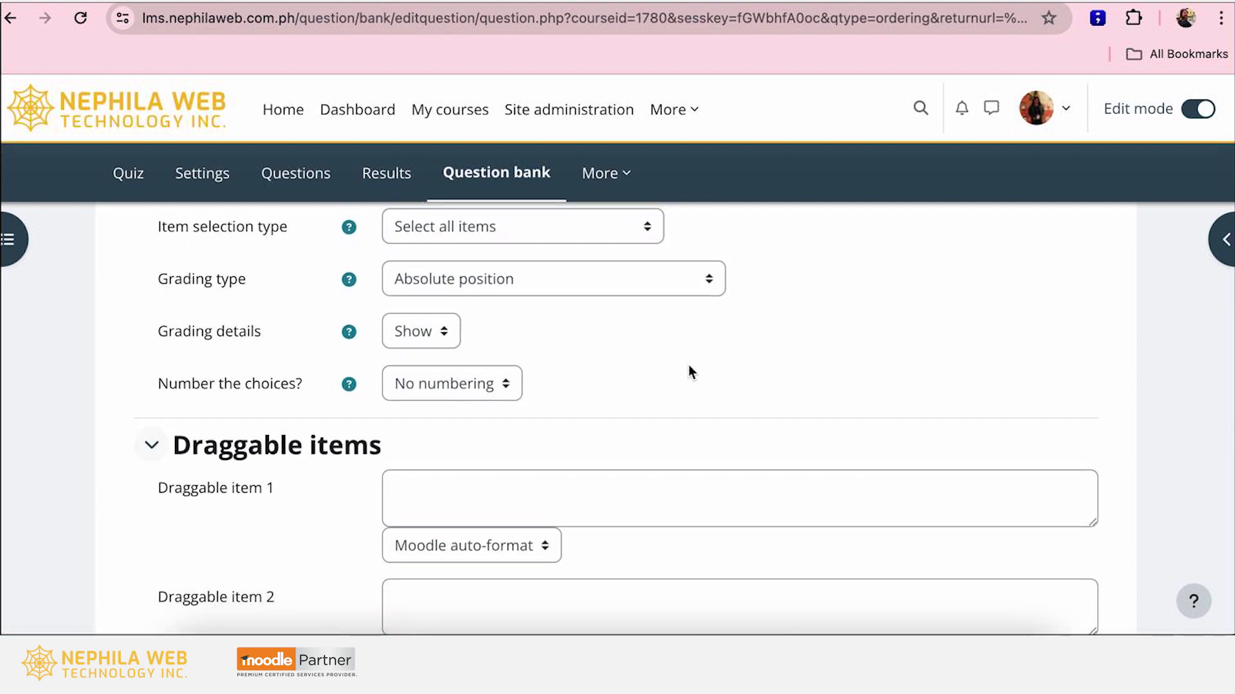
scroll(688, 364, "down", 2)
scroll(688, 365, "down", 4)
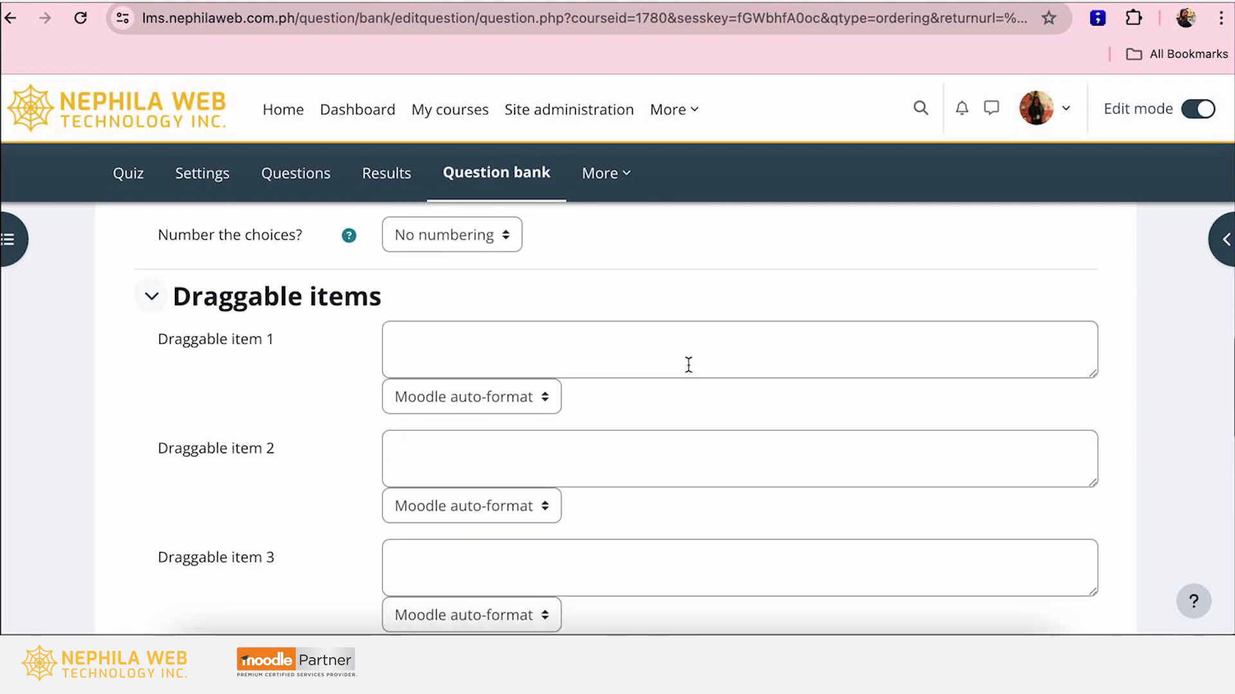
left_click(445, 355)
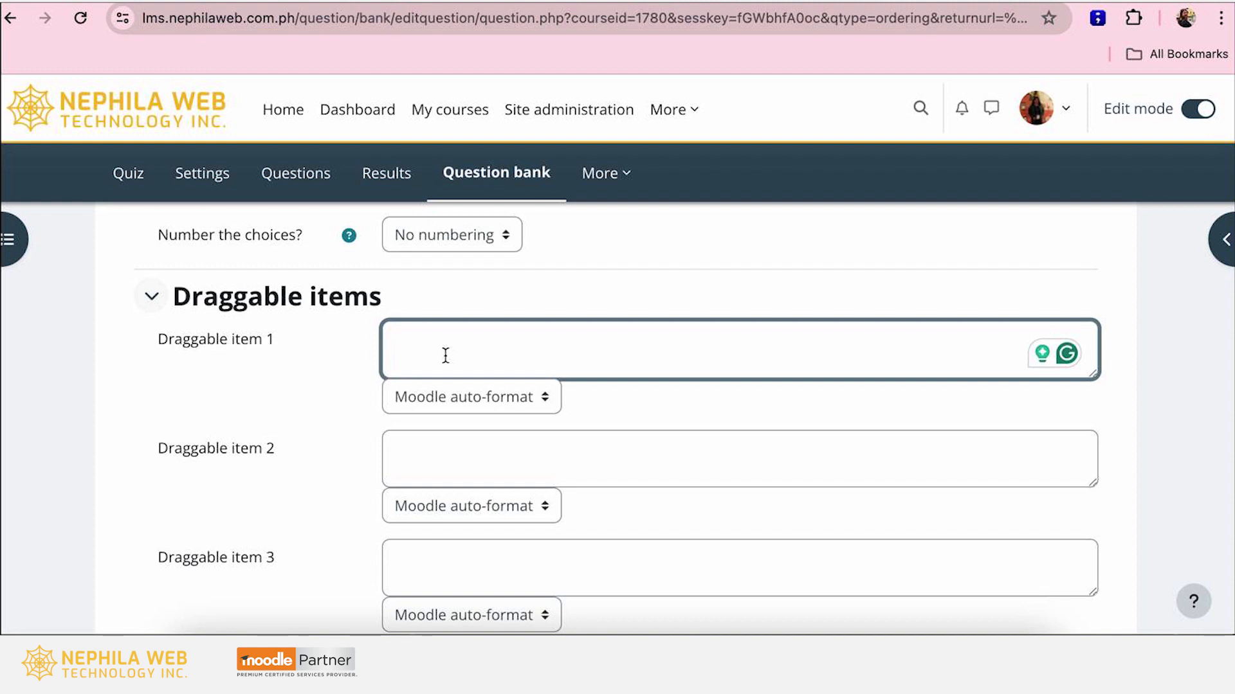
type("Egg")
scroll(499, 351, "down", 2)
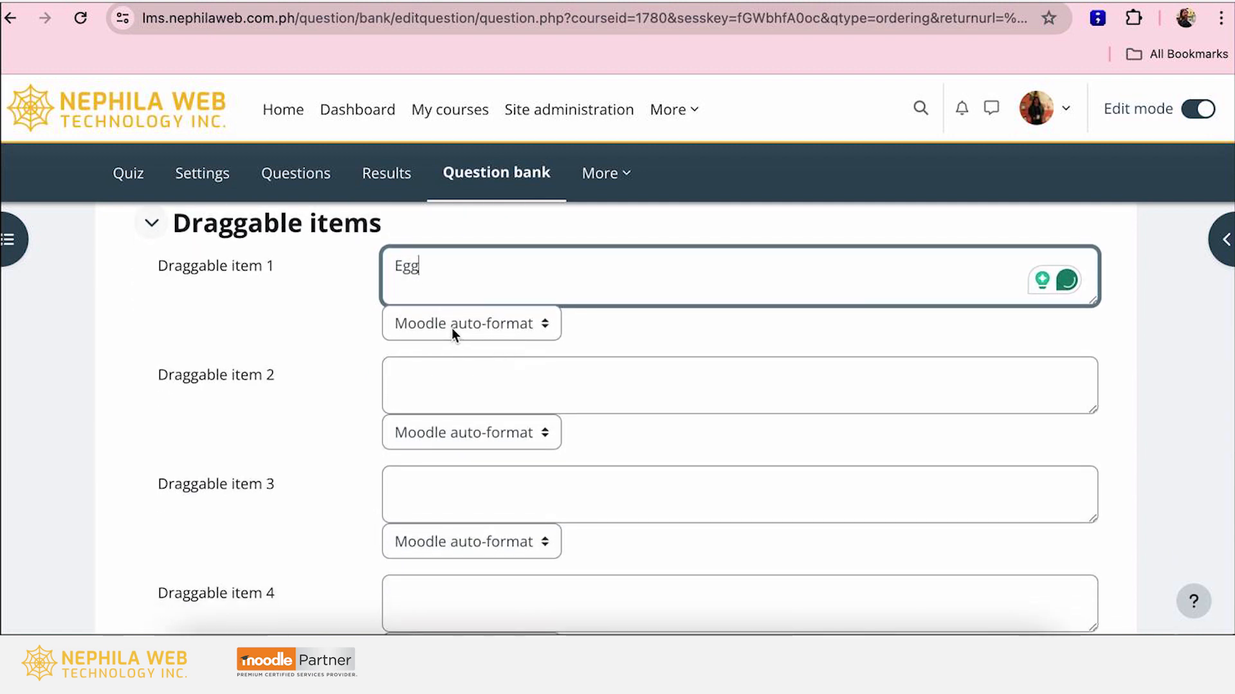
left_click(451, 328)
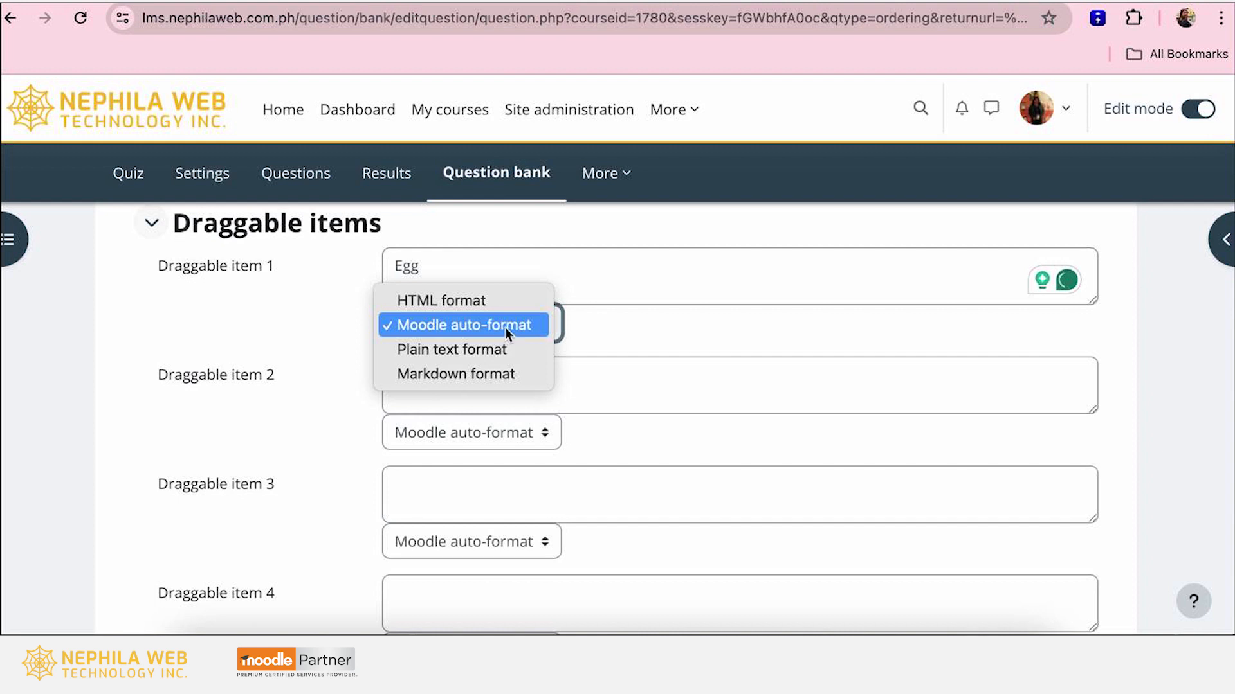
left_click(680, 336)
Enter "Catterpillar" as draggable item 2 and "Chrysalis" as draggable item 3.
left_click(448, 379)
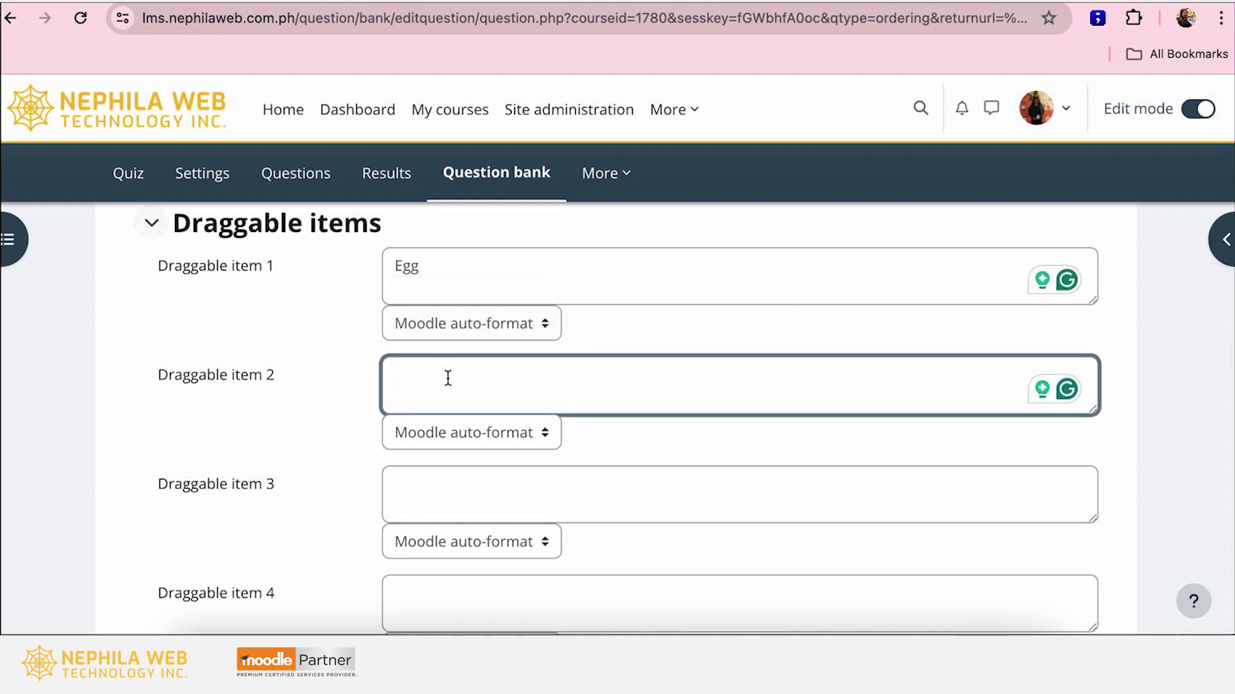
type("Catterpillar")
left_click(480, 497)
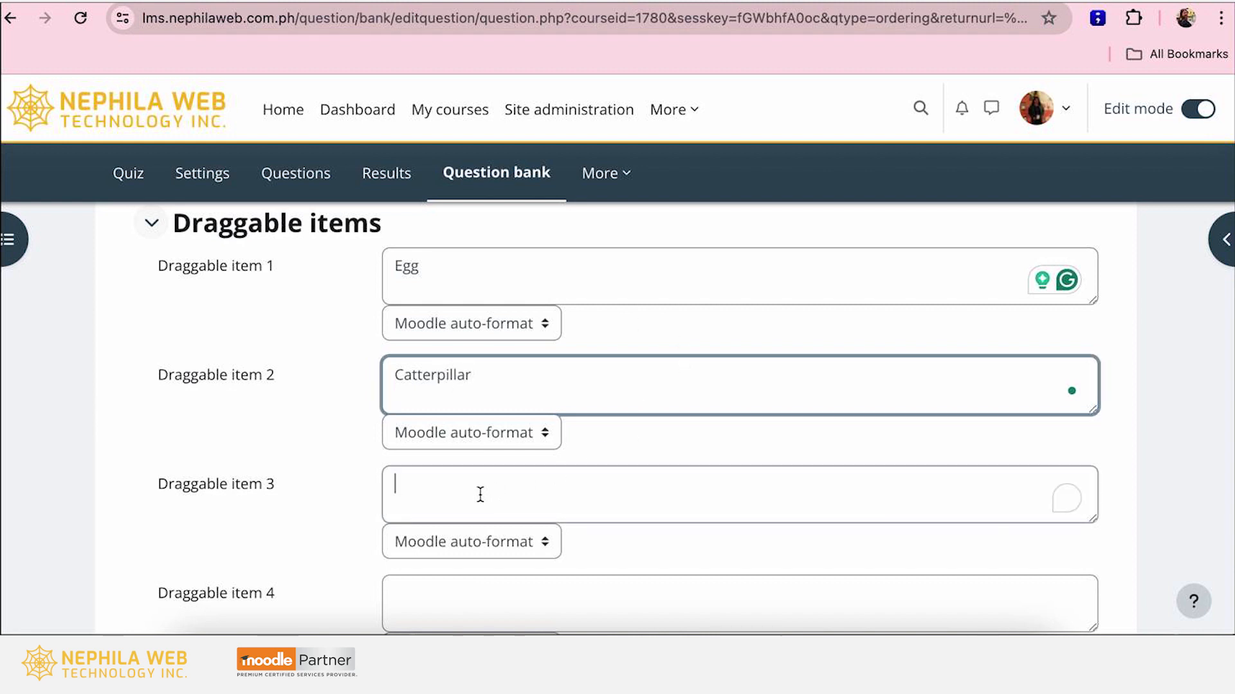
type("Chry")
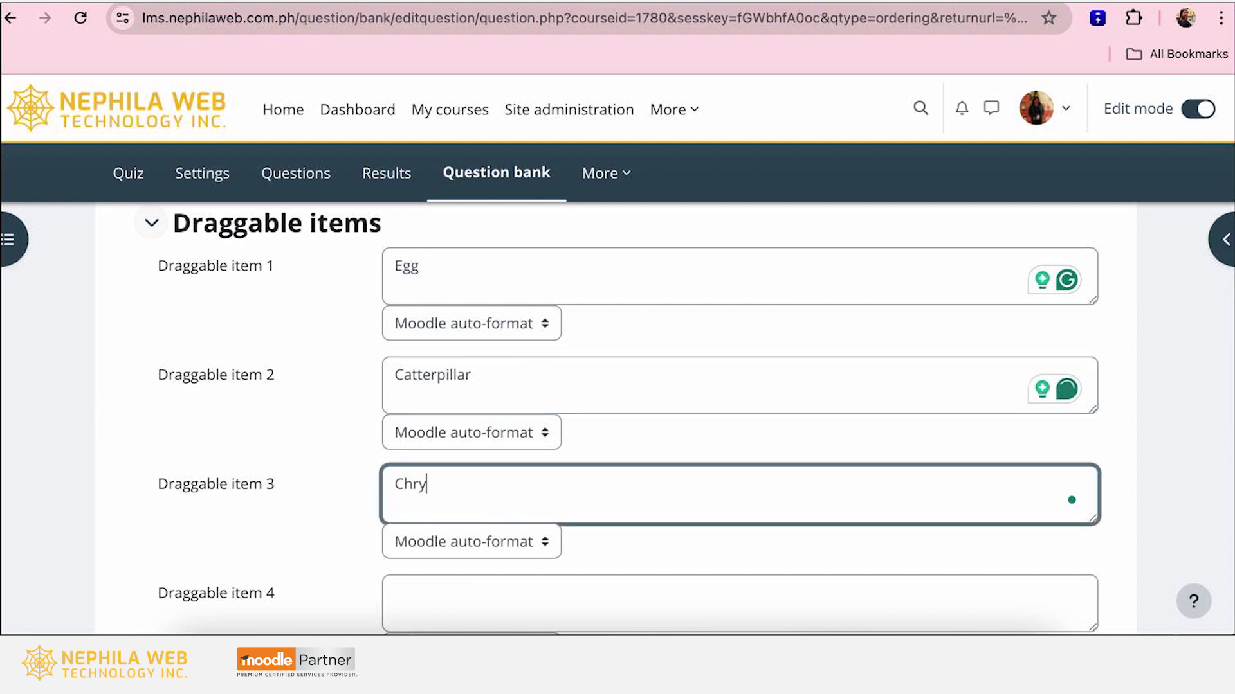
type("salis")
scroll(703, 526, "down", 3)
Correct the spelling of draggable item 2 to "Caterpillar" using the suggested correction.
left_click(483, 468)
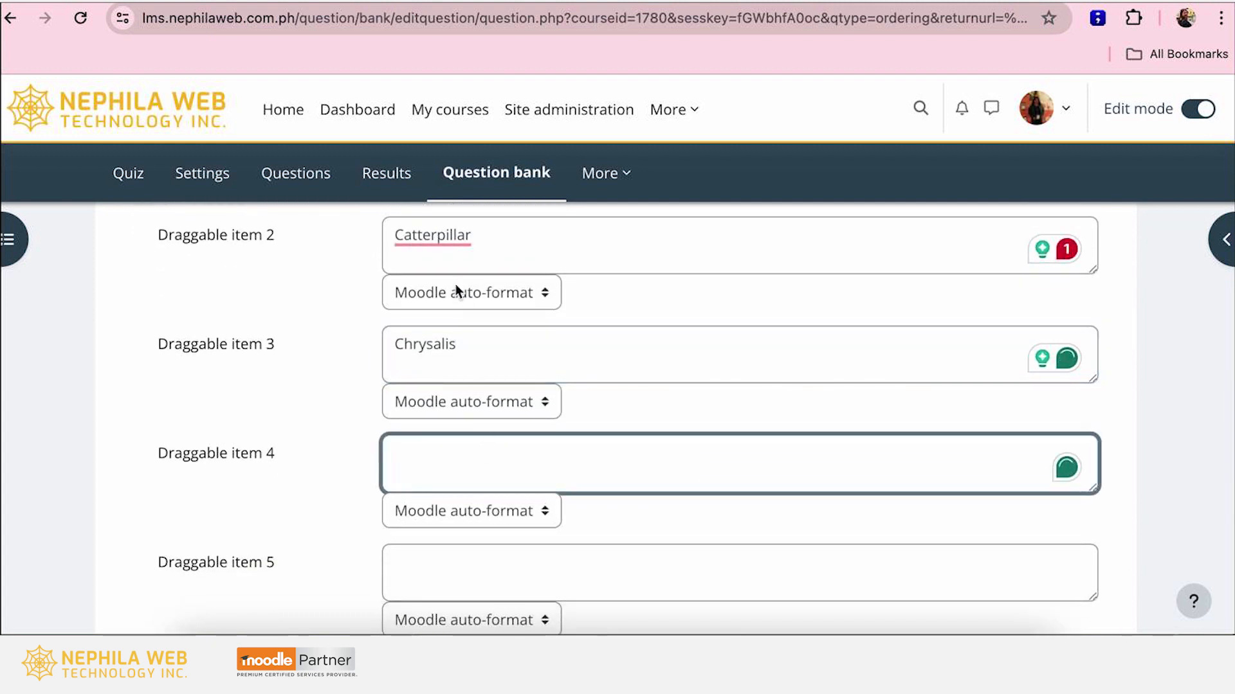
left_click(441, 236)
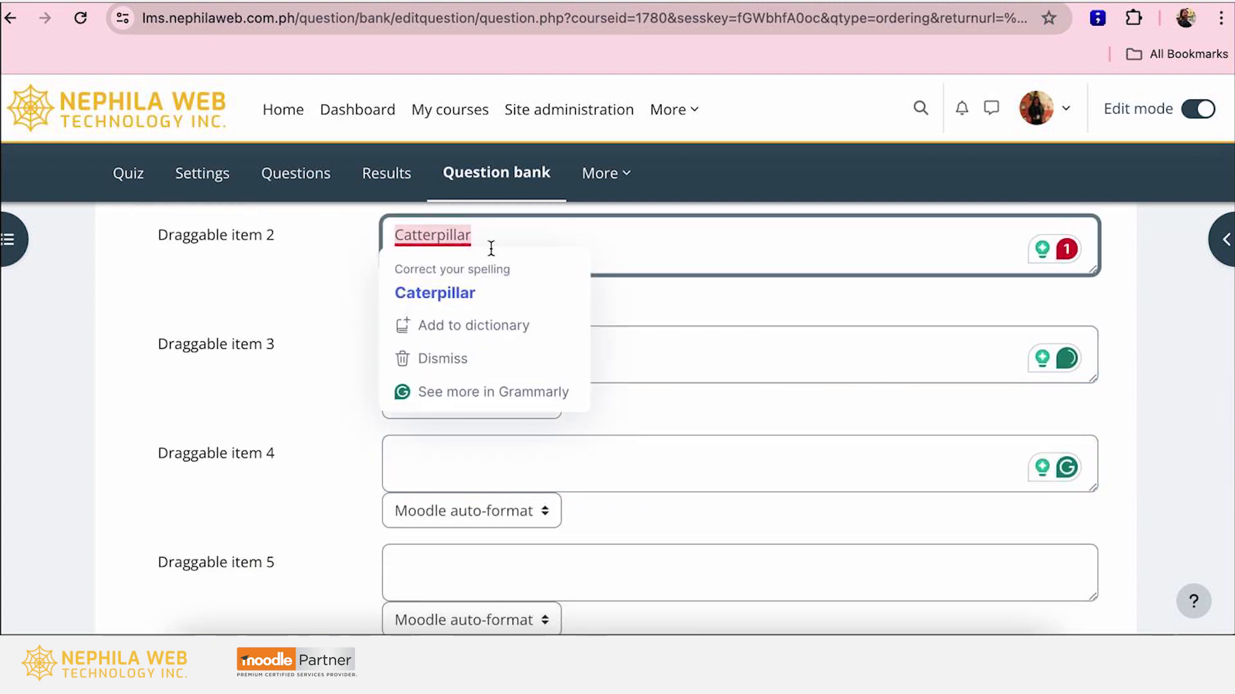
left_click(435, 292)
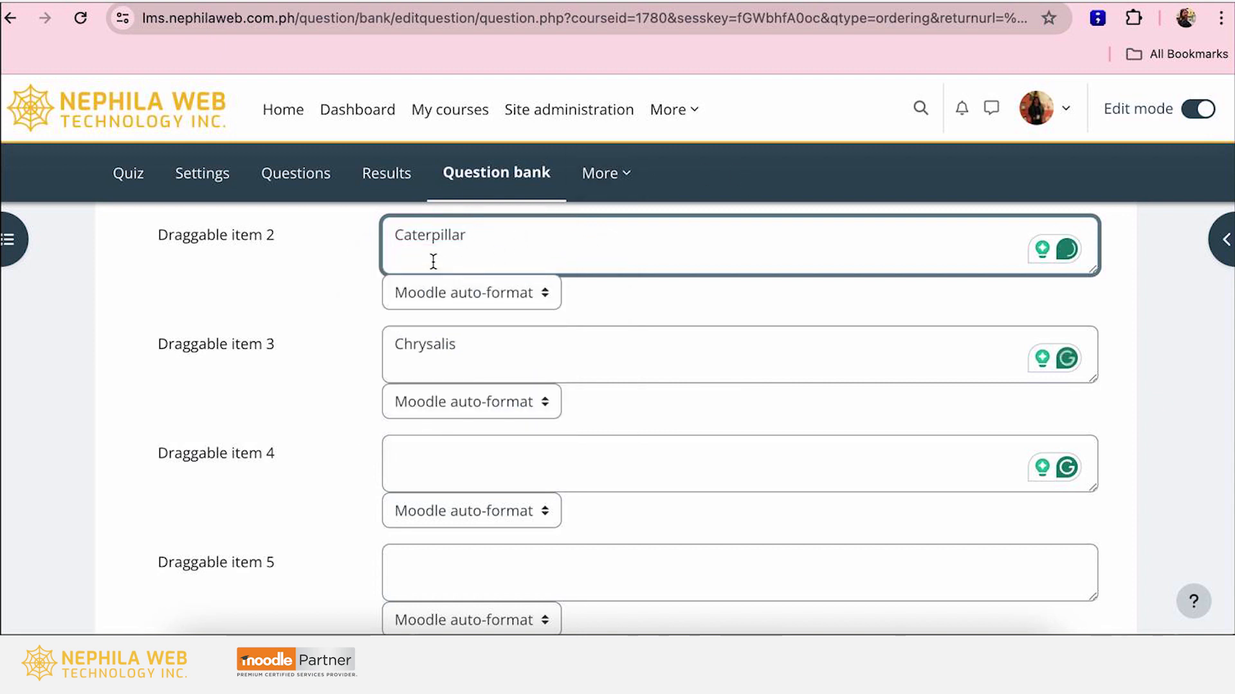
Enter "Butterfly" as draggable item 4 and place the cursor in draggable item 5.
left_click(458, 454)
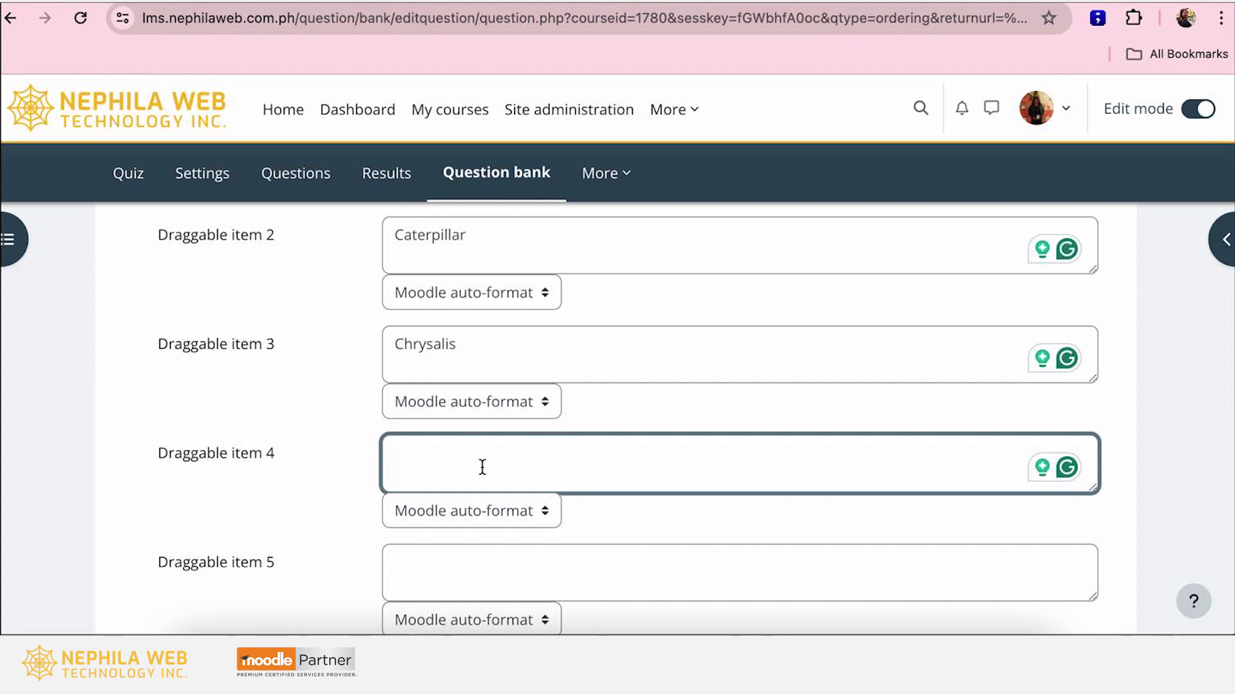
type("Butterfly")
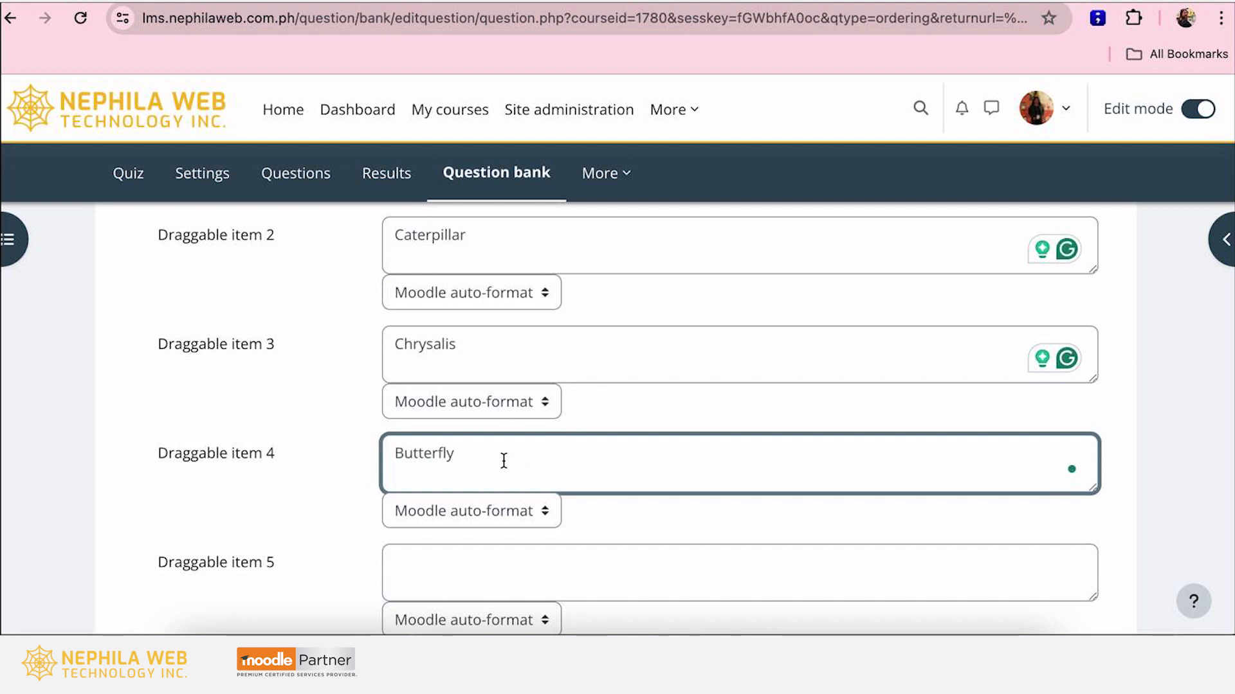
scroll(499, 486, "down", 3)
left_click(468, 373)
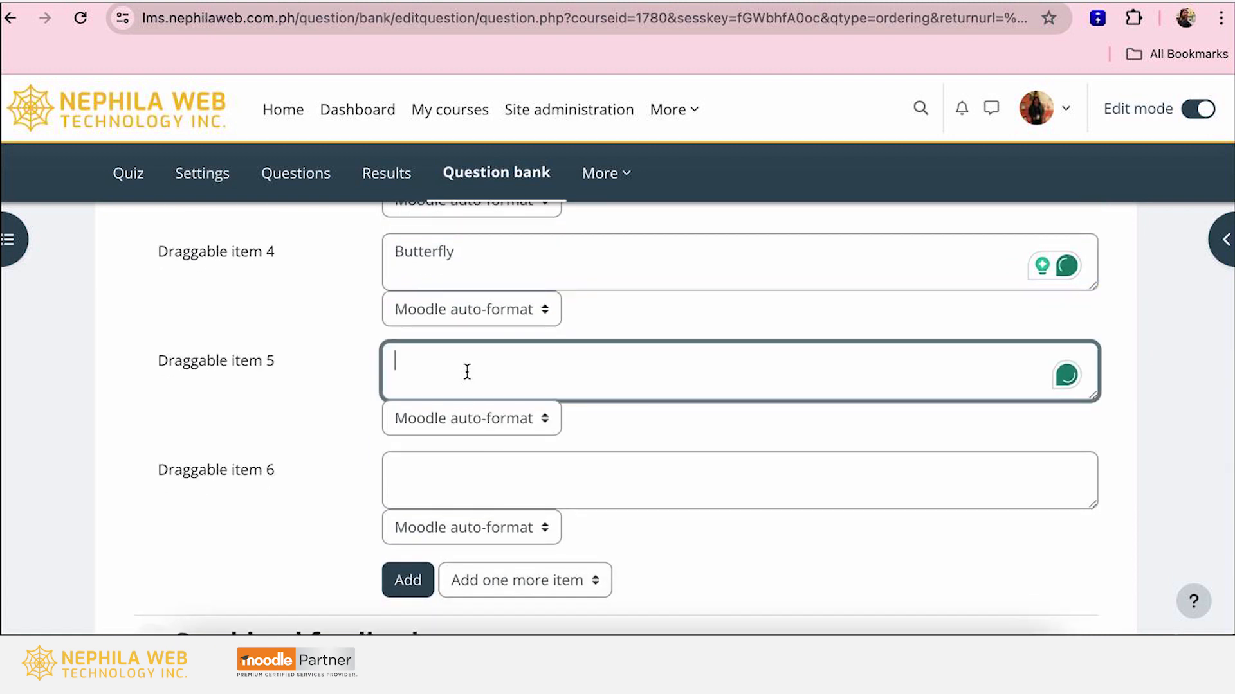
Save the Ordering question with its four filled-in draggable items.
left_click(414, 477)
scroll(414, 477, "down", 1)
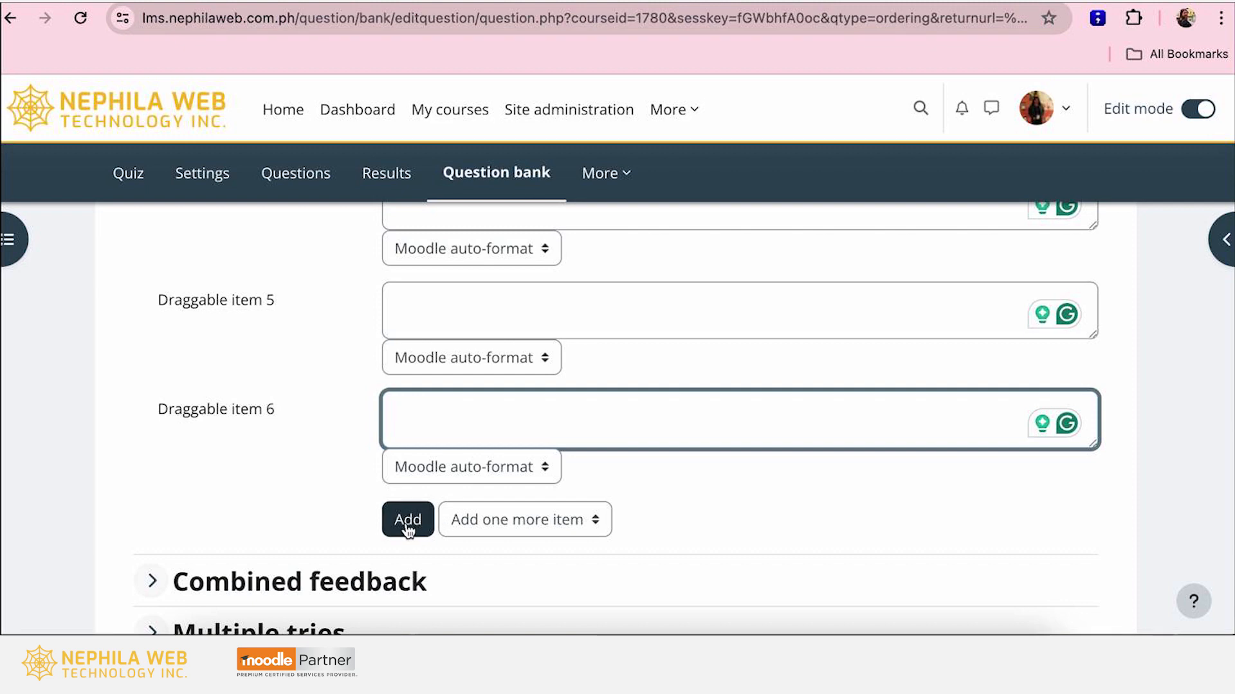
scroll(427, 527, "down", 5)
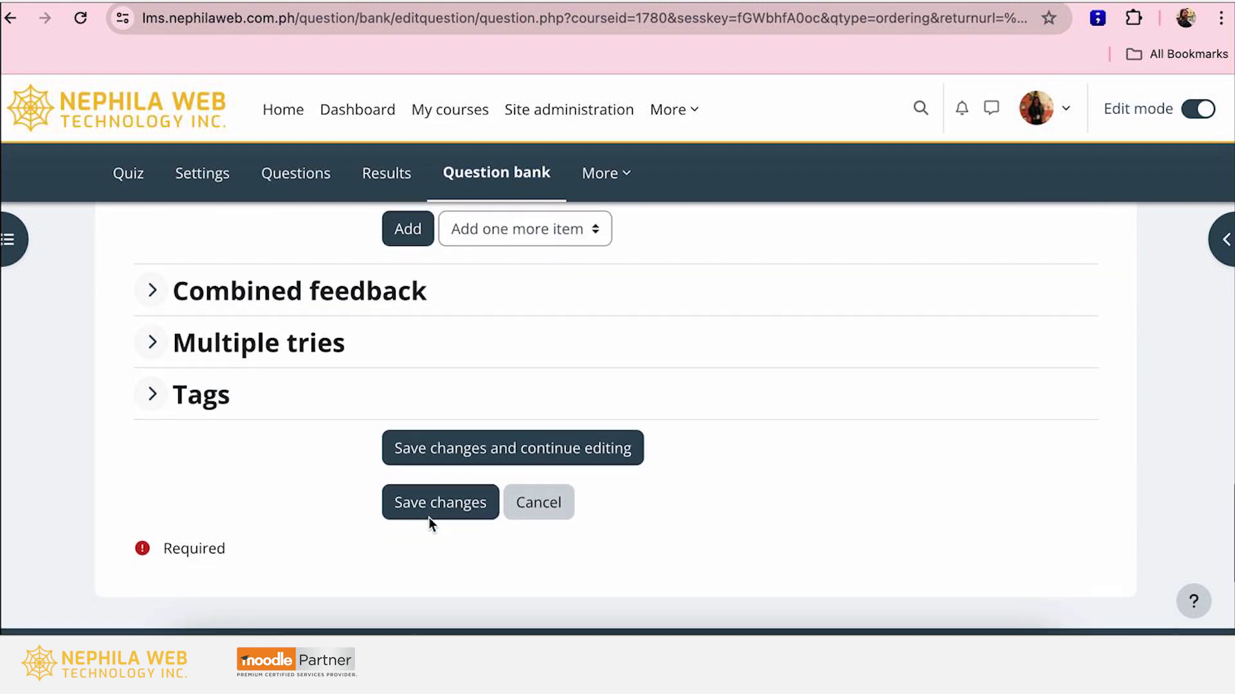
scroll(428, 517, "down", 2)
left_click(439, 384)
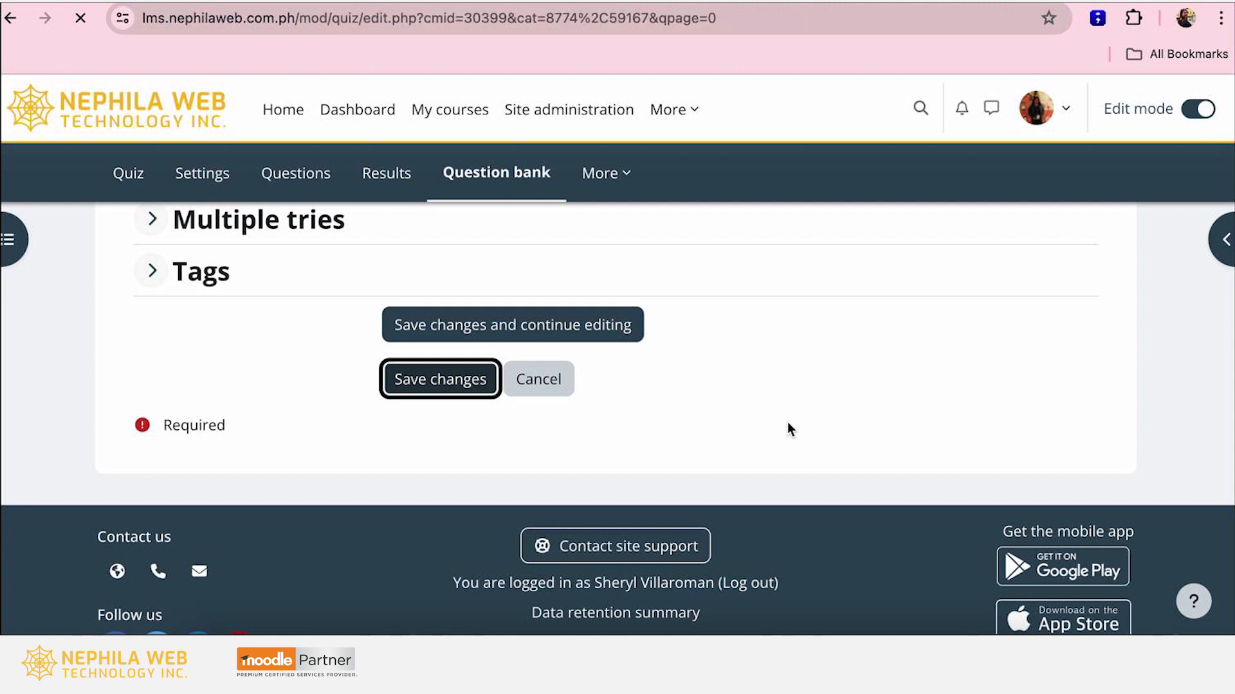
Preview The Life Cycle of a Butterfly question and rearrange its items into the order Egg, Butterfly, Chrysalis, Caterpillar.
scroll(829, 463, "down", 3)
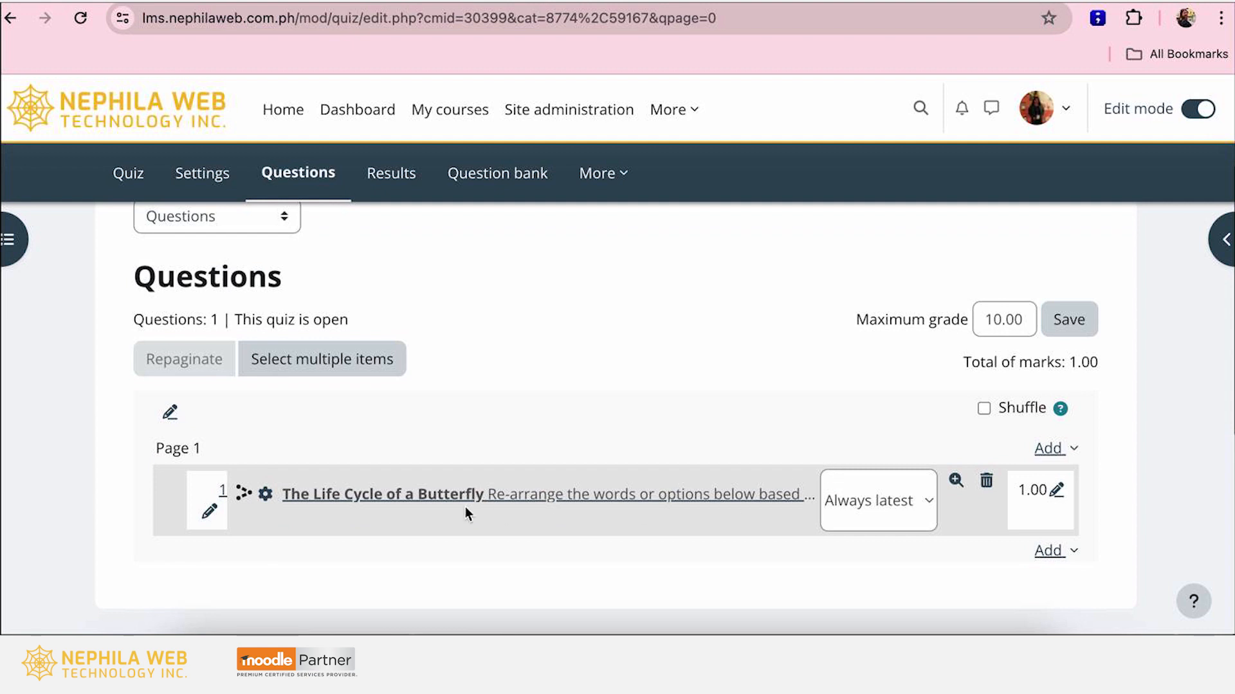
left_click(955, 484)
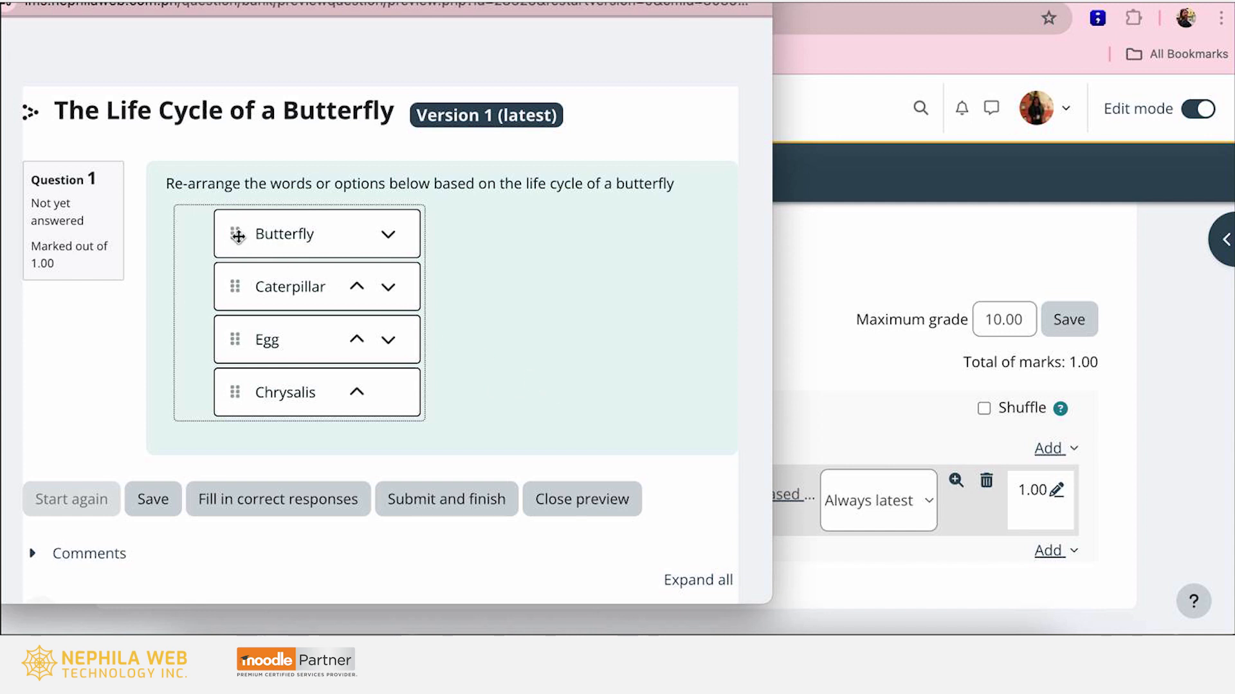
left_click_drag(235, 234, 234, 342)
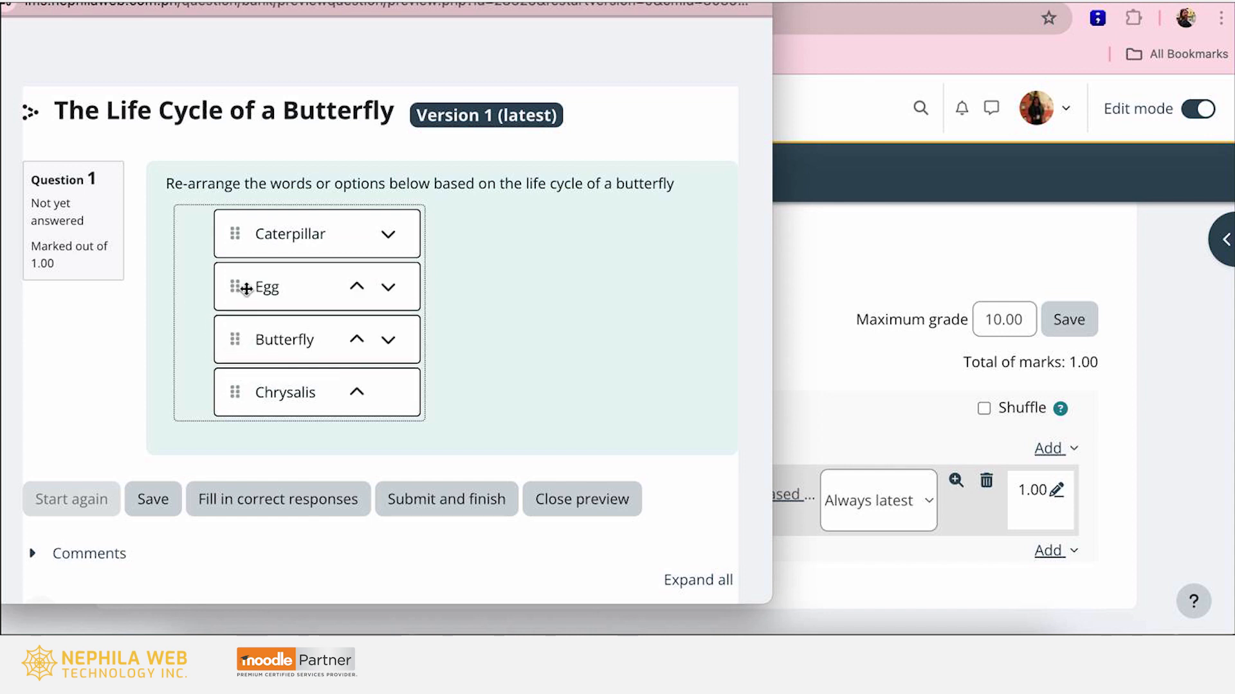
left_click_drag(232, 290, 232, 233)
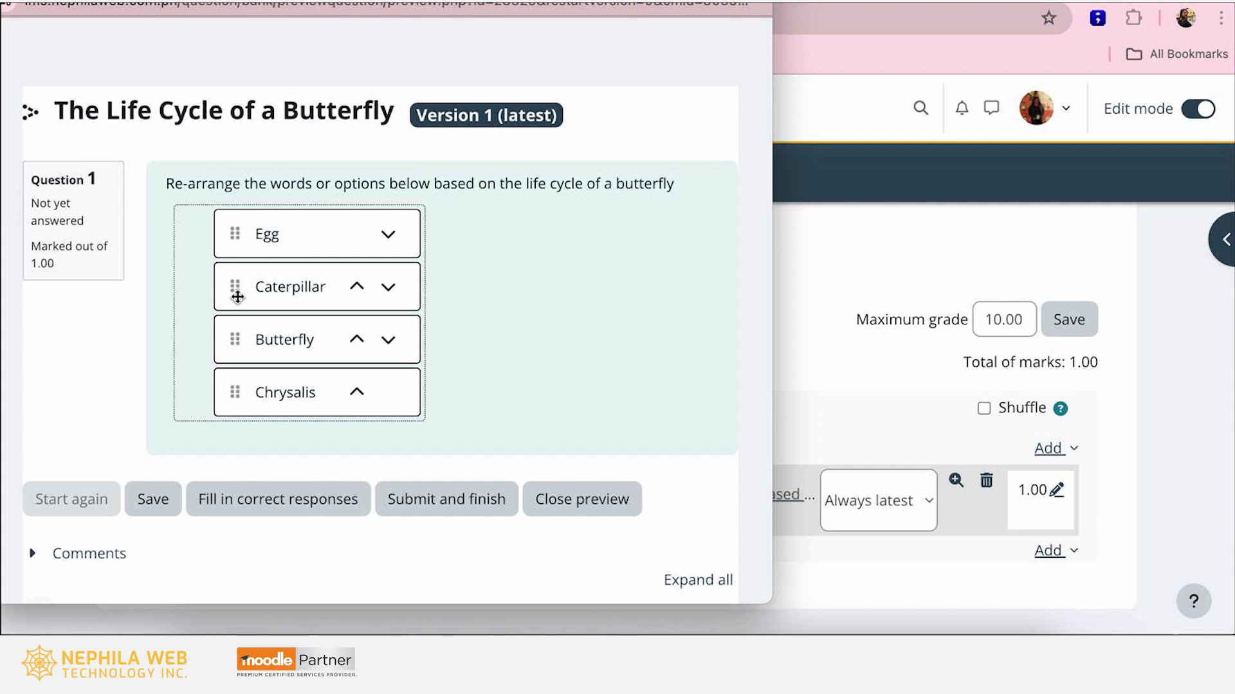
left_click_drag(234, 287, 237, 345)
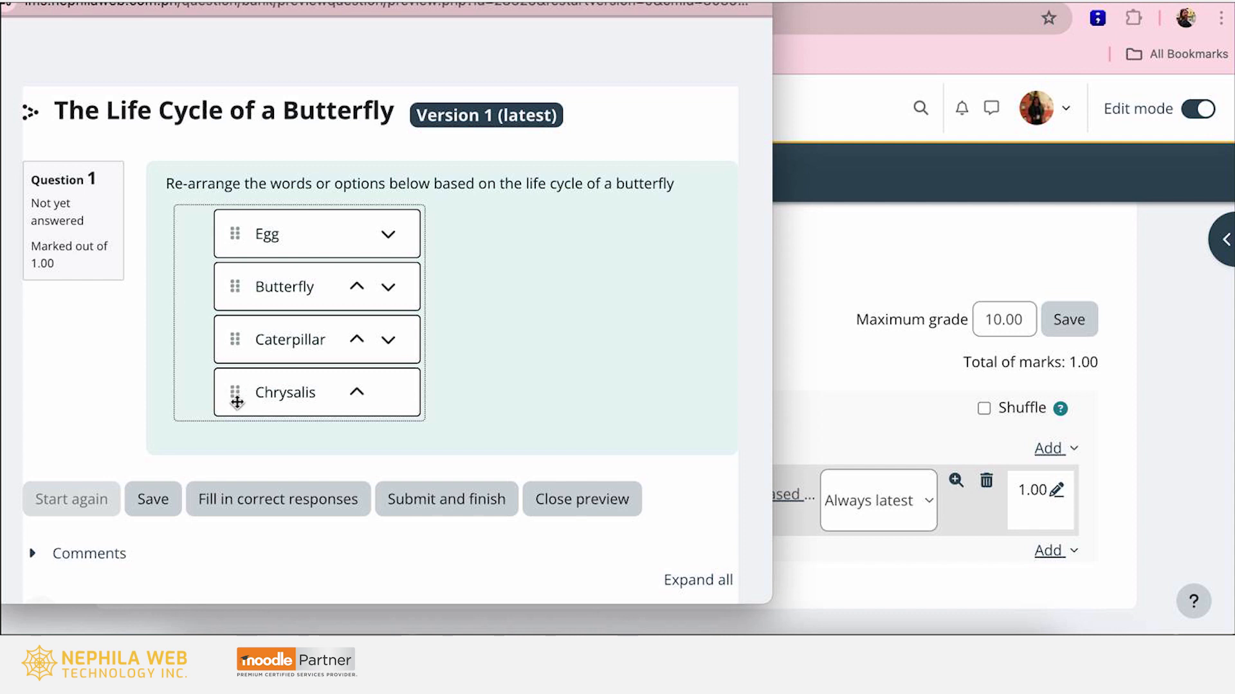
left_click_drag(236, 403, 225, 364)
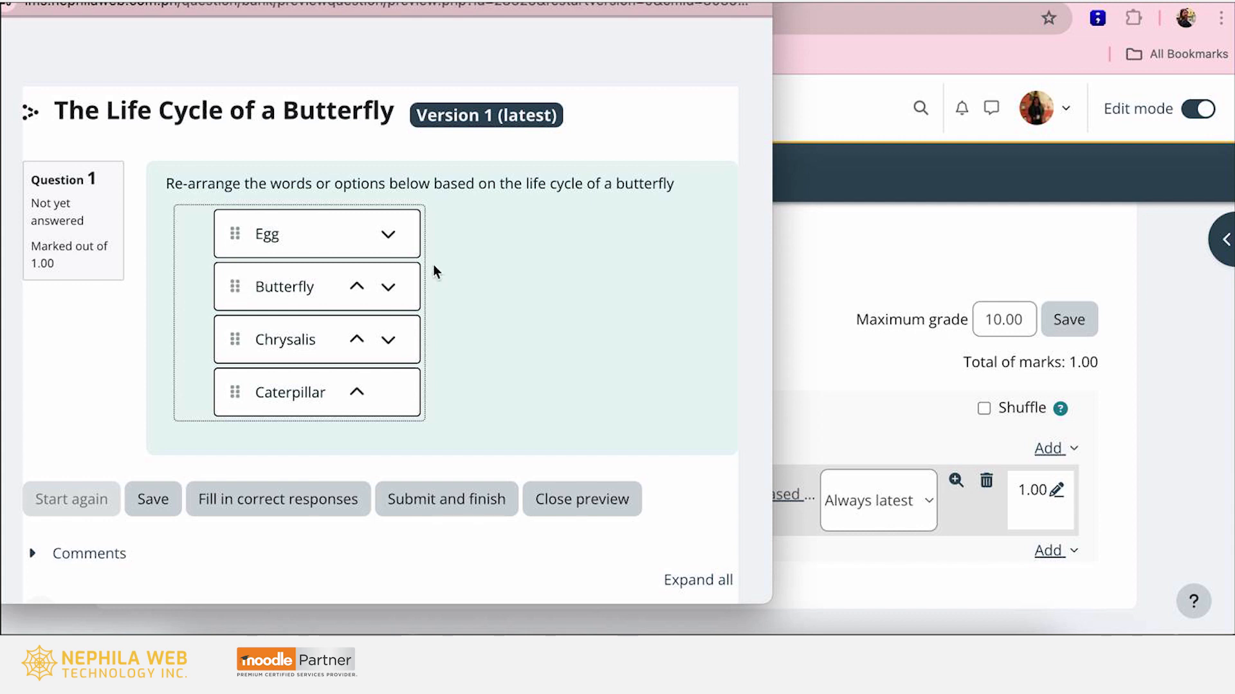
Reorder the preview answer to Egg, Caterpillar, Chrysalis, Butterfly, then submit the attempt and close the preview.
left_click(388, 289)
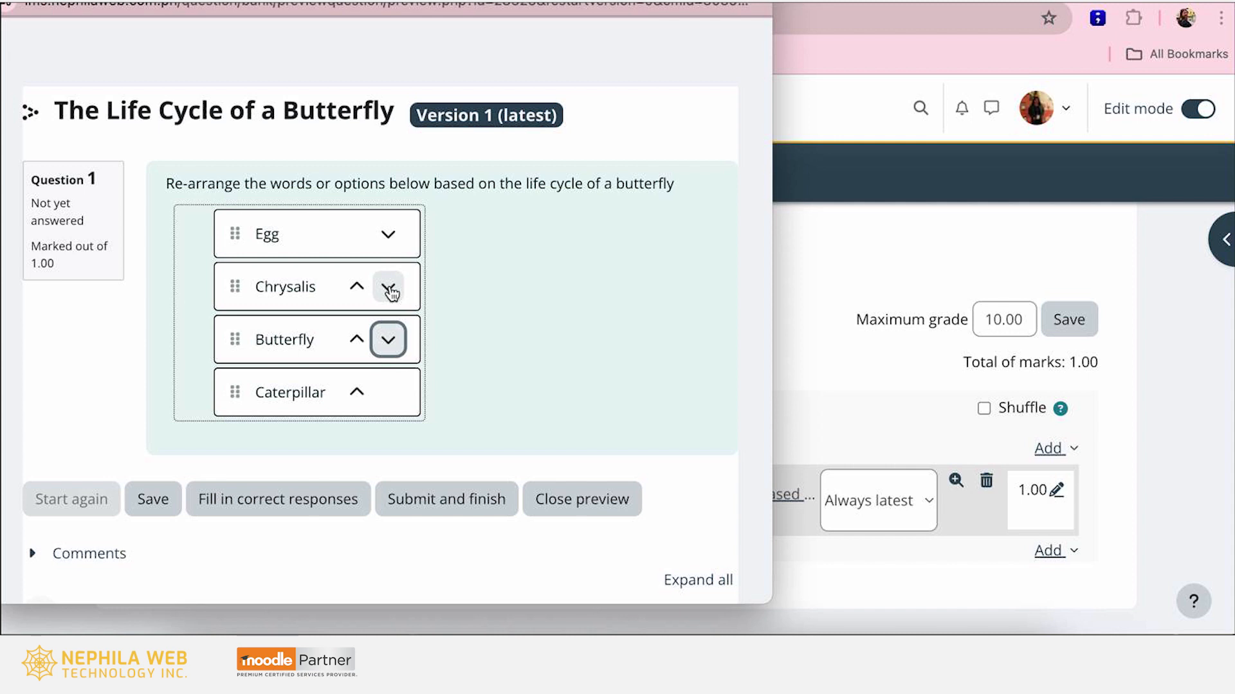
left_click(390, 342)
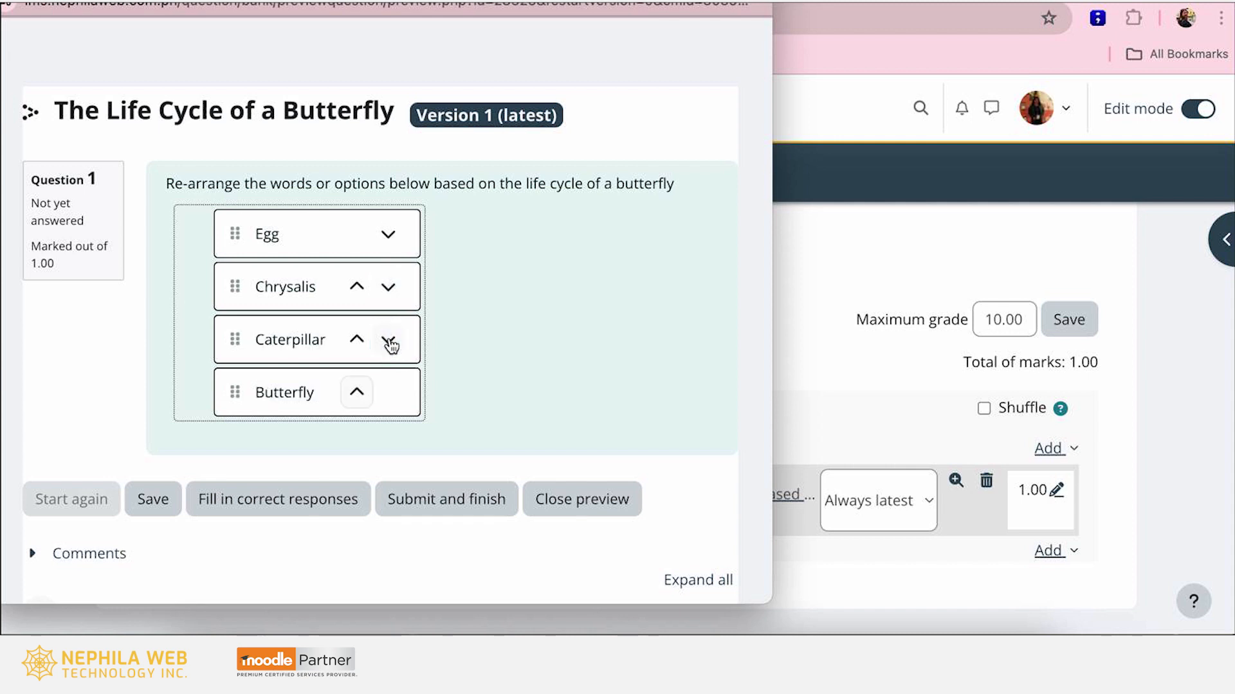
left_click(353, 340)
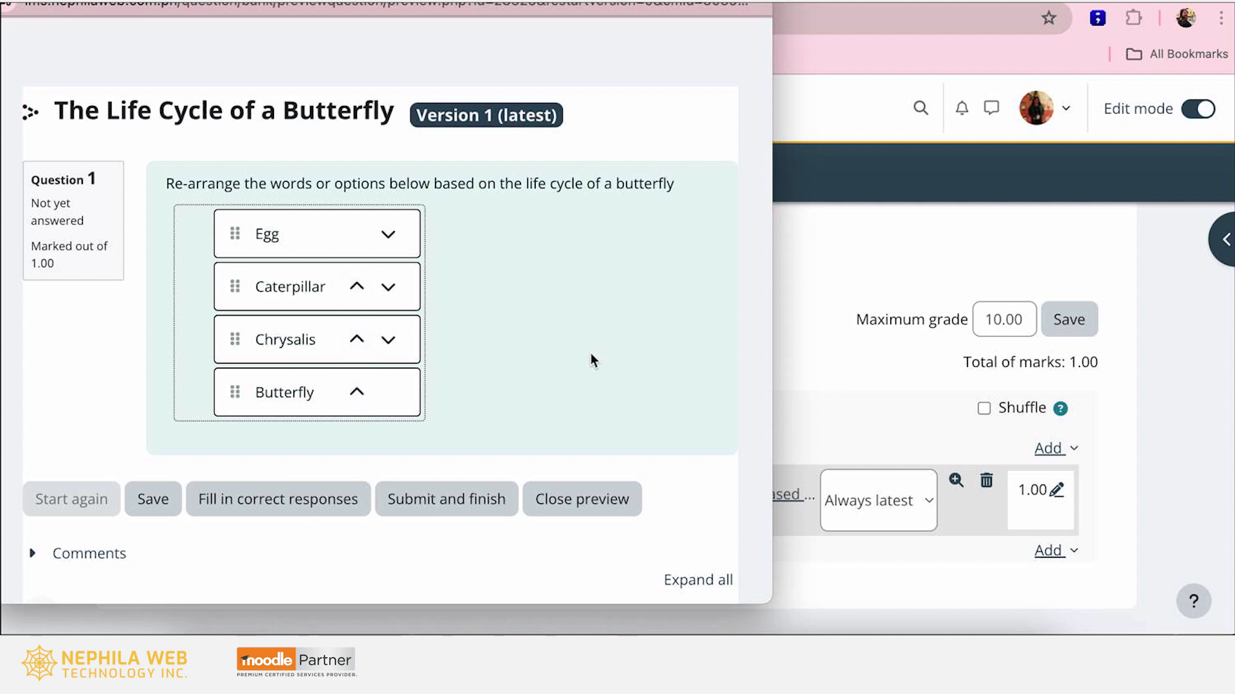
left_click(456, 518)
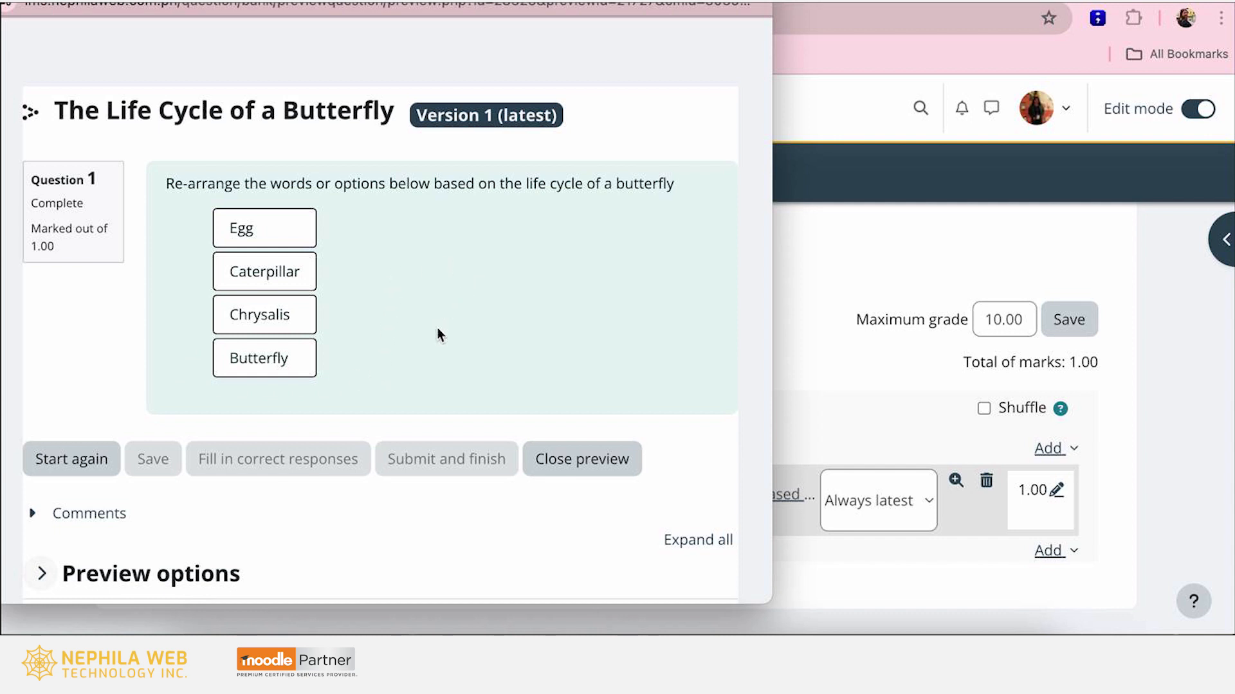
left_click(598, 463)
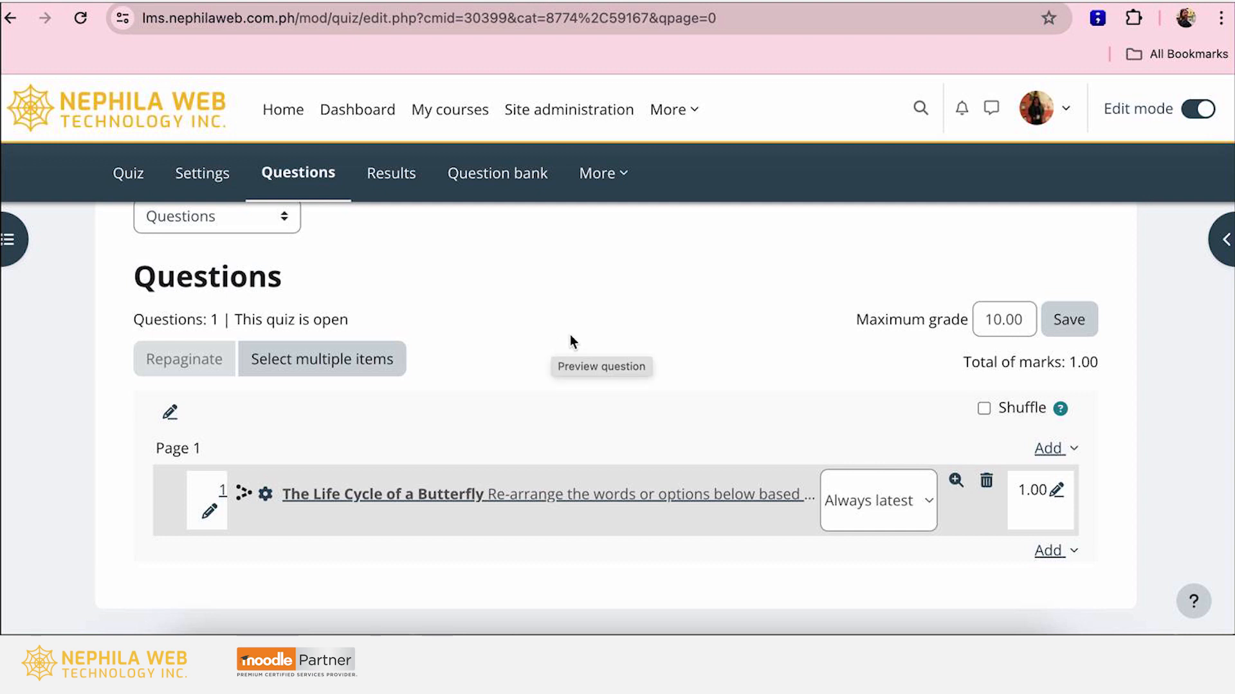
scroll(570, 334, "up", 3)
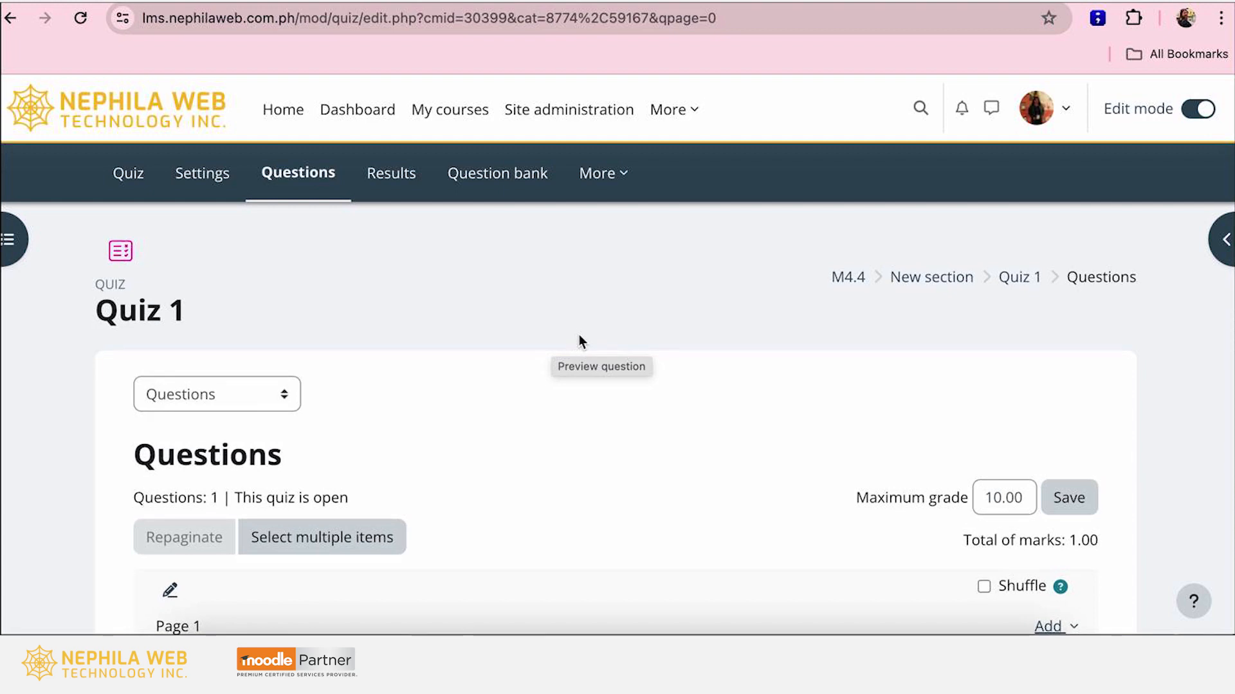
scroll(542, 325, "down", 3)
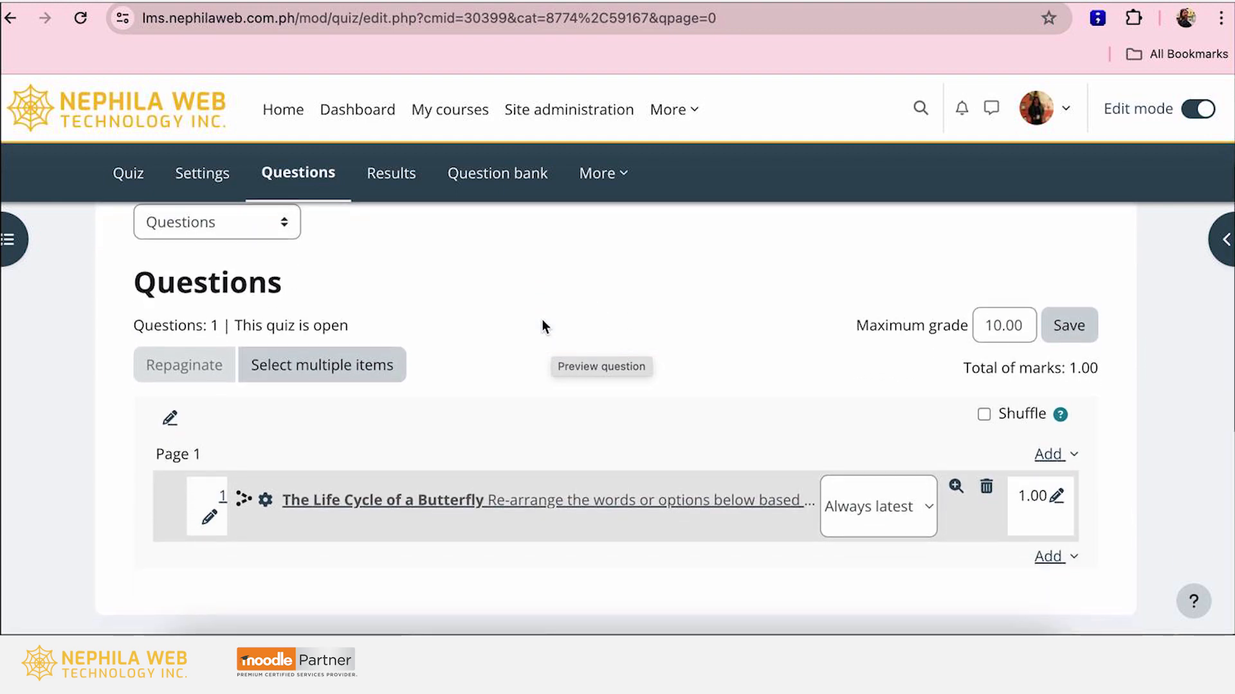
scroll(542, 326, "down", 1)
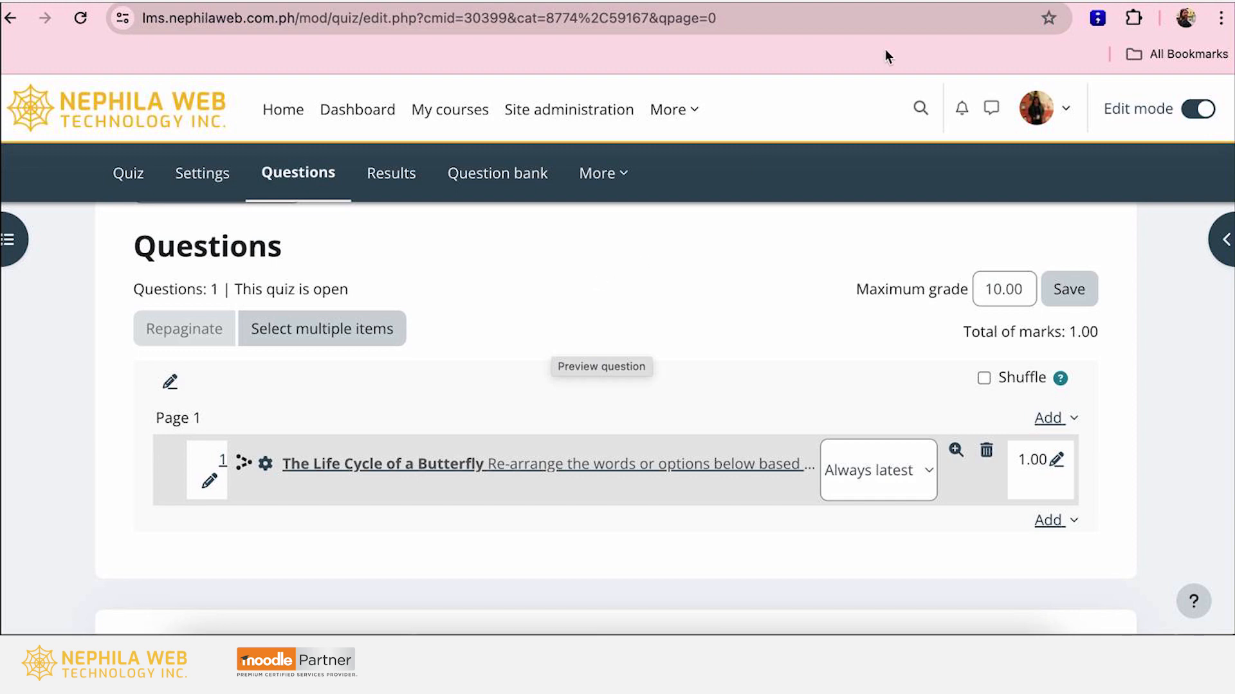
left_click(760, 1)
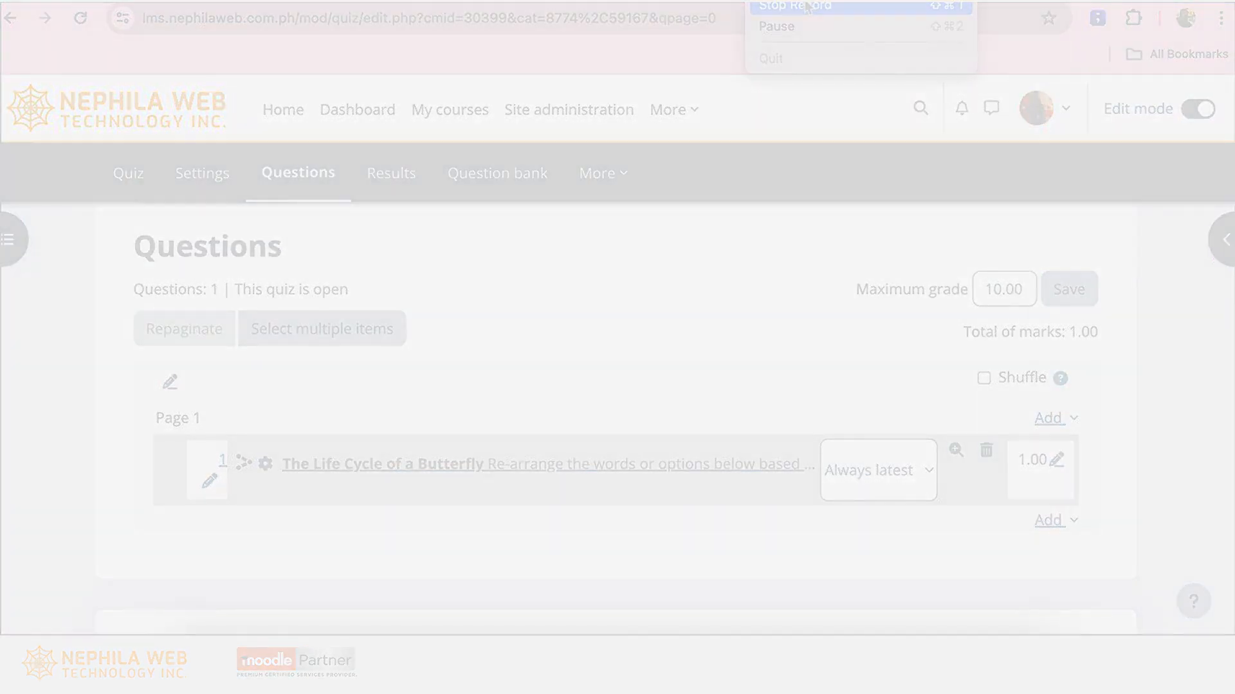